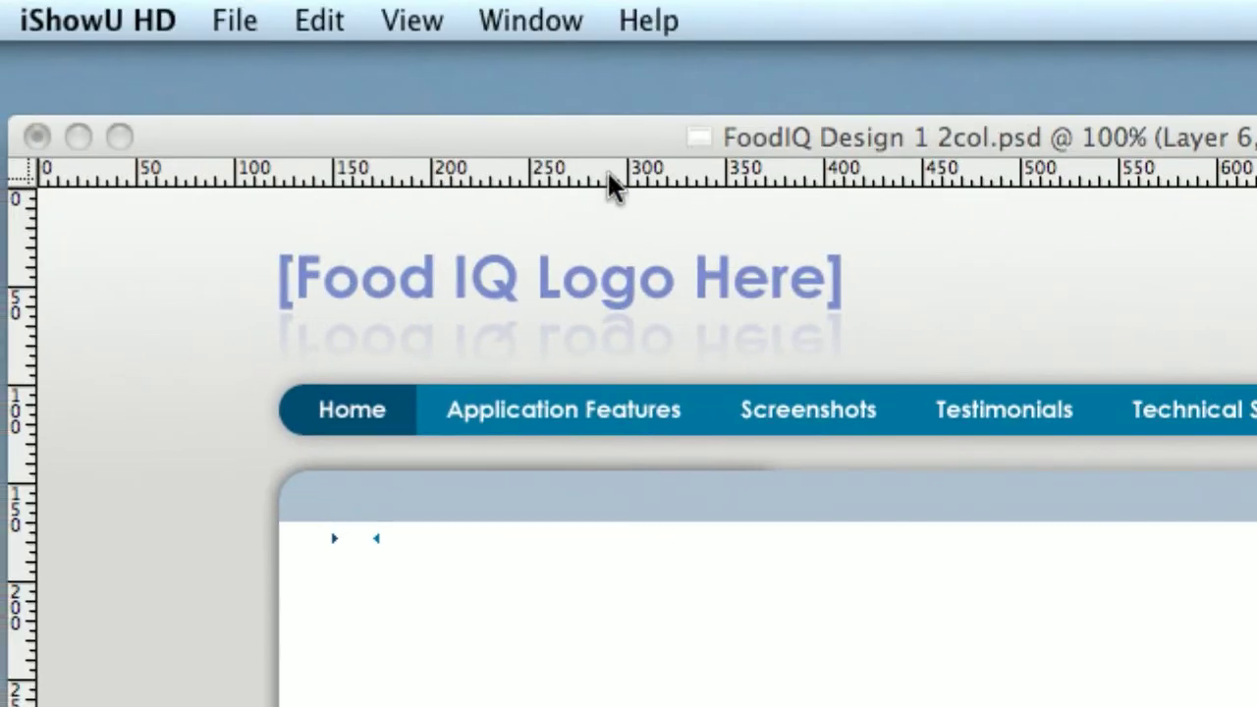
- Bring the FoodIQ Design 1 2col.psd mockup window to the front in Photoshop
{"action": "left_click", "coordinate": [604, 138]}
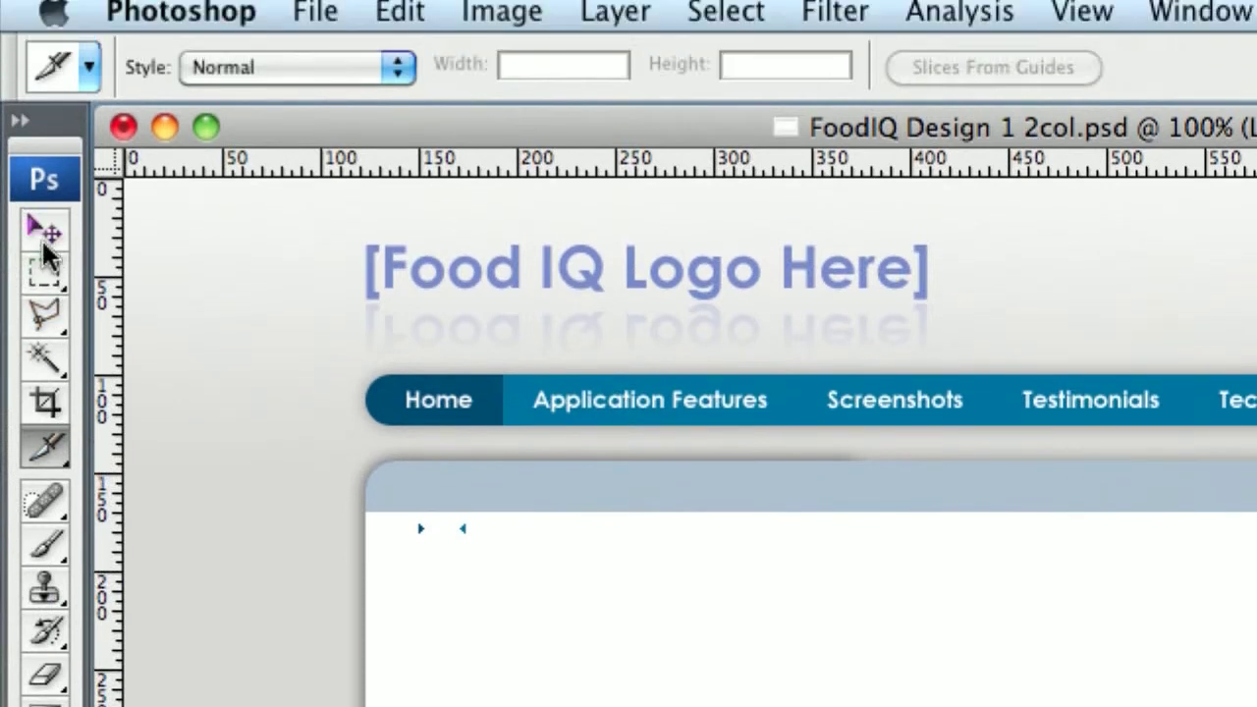
- Choose the Slice Select Tool from the Slice tool flyout to reveal the mockup's numbered slices
{"action": "left_click", "coordinate": [44, 118]}
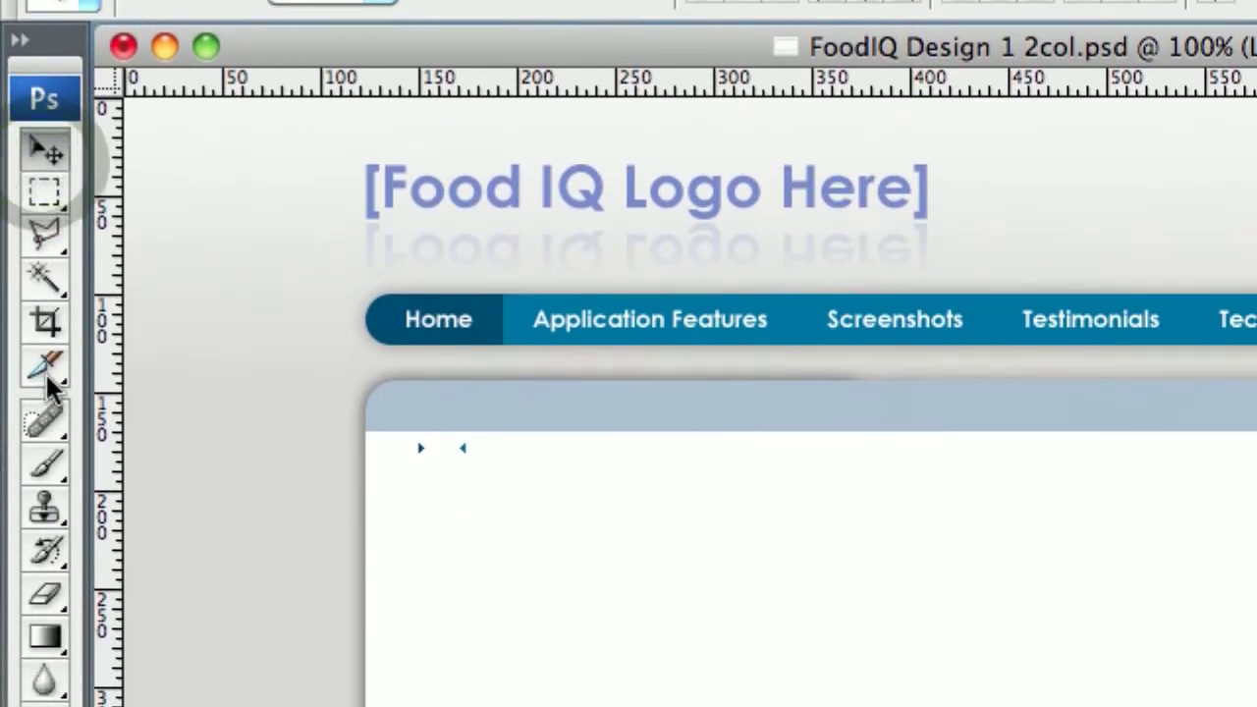
{"action": "left_click", "coordinate": [44, 454]}
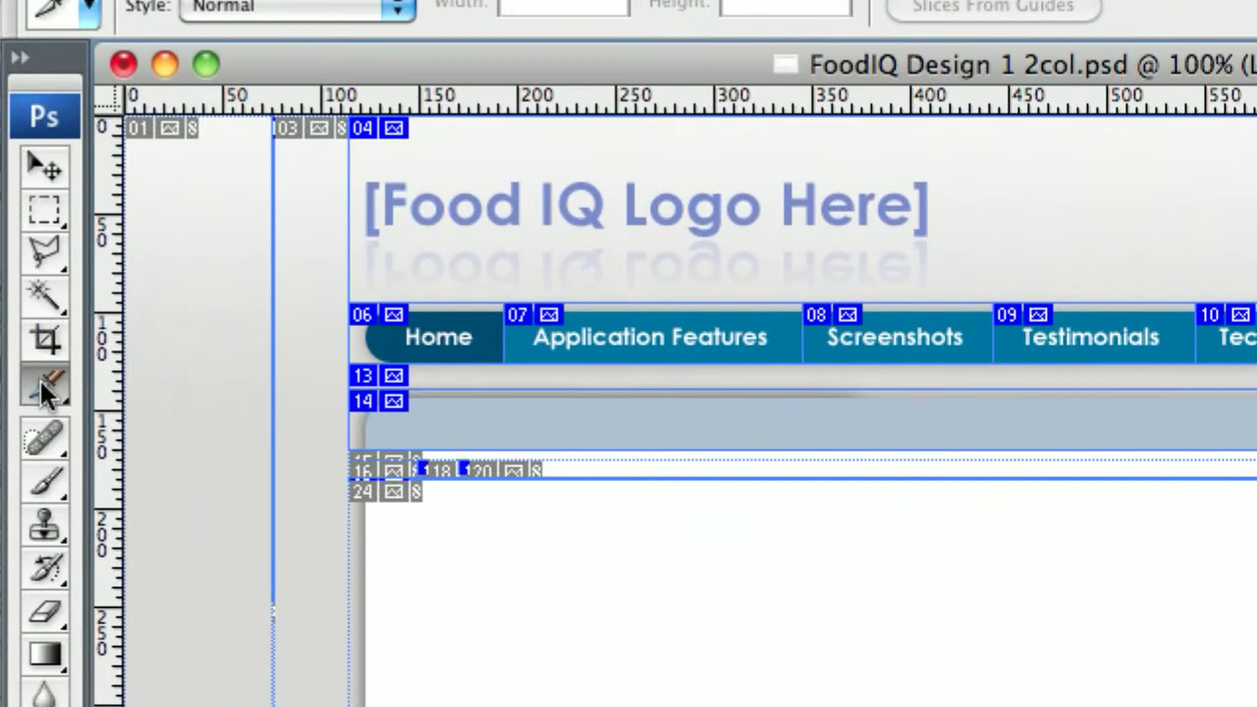
{"action": "left_click", "coordinate": [44, 449]}
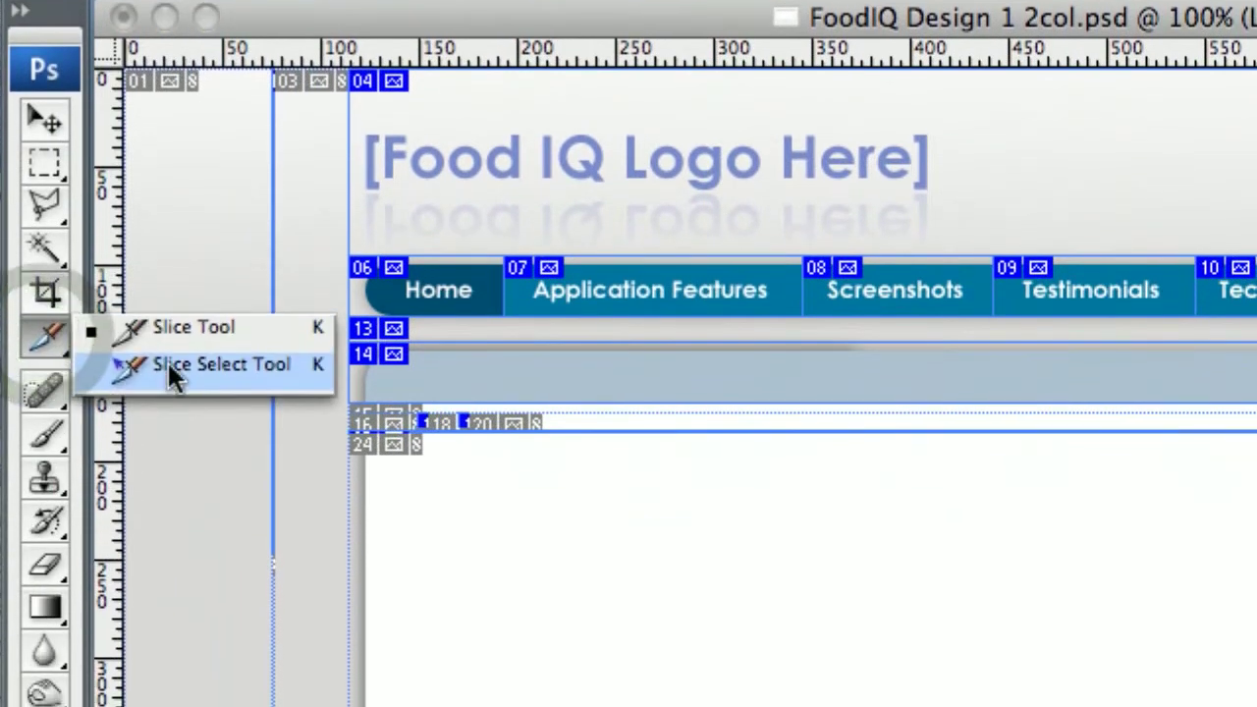
{"action": "left_click", "coordinate": [162, 384]}
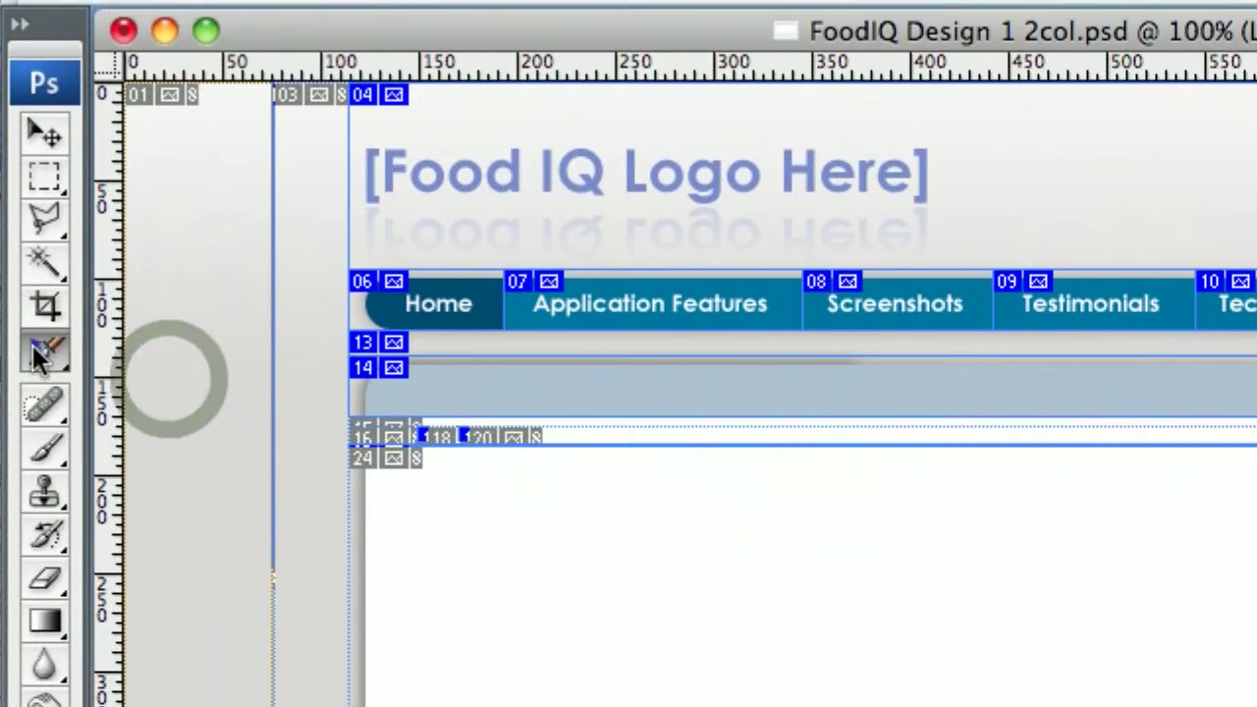
{"action": "left_click", "coordinate": [35, 336]}
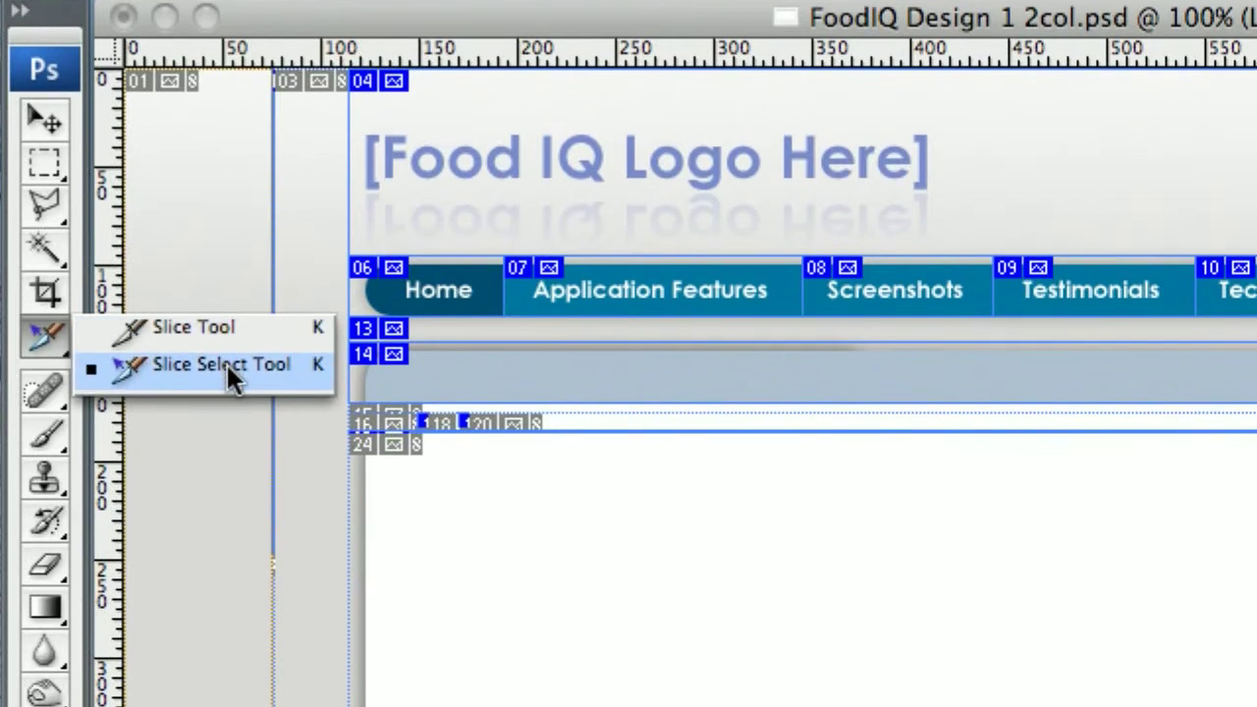
- Inspect the nav tab slices and delete the Application Features slice 07
{"action": "left_click", "coordinate": [226, 363]}
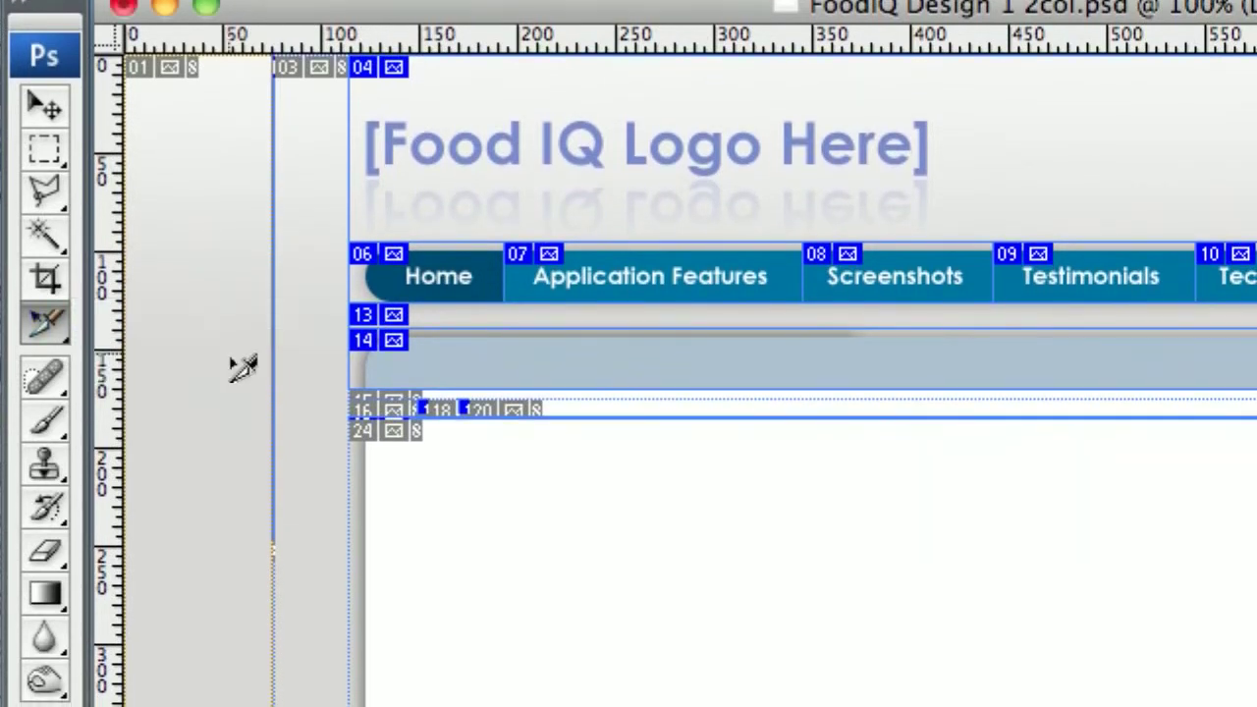
{"action": "left_click", "coordinate": [600, 279]}
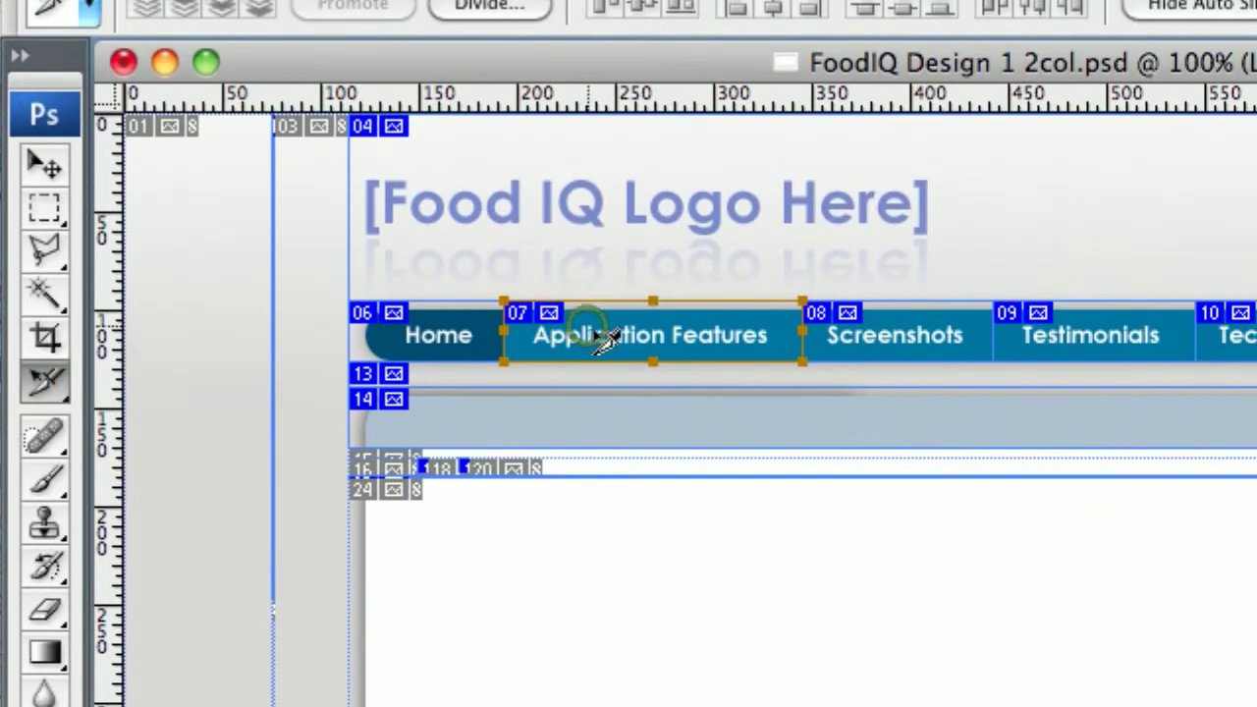
{"action": "left_click", "coordinate": [903, 273]}
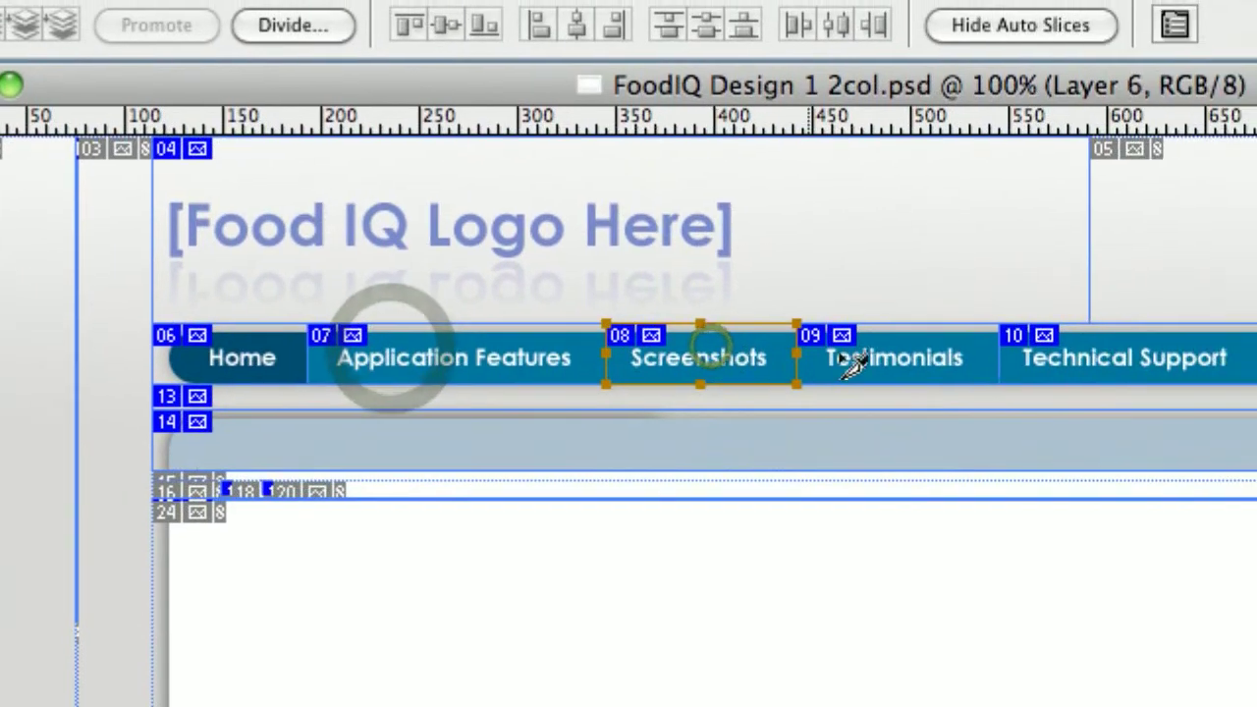
{"action": "left_click", "coordinate": [852, 363]}
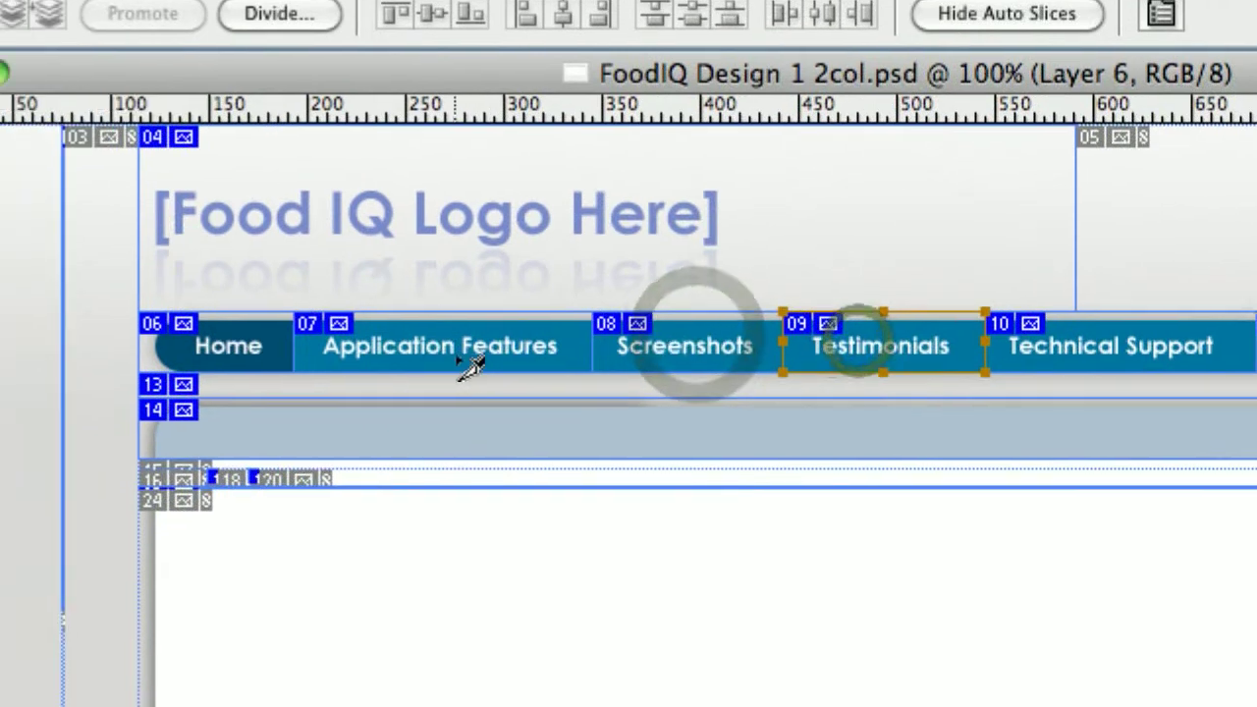
{"action": "left_click", "coordinate": [265, 363]}
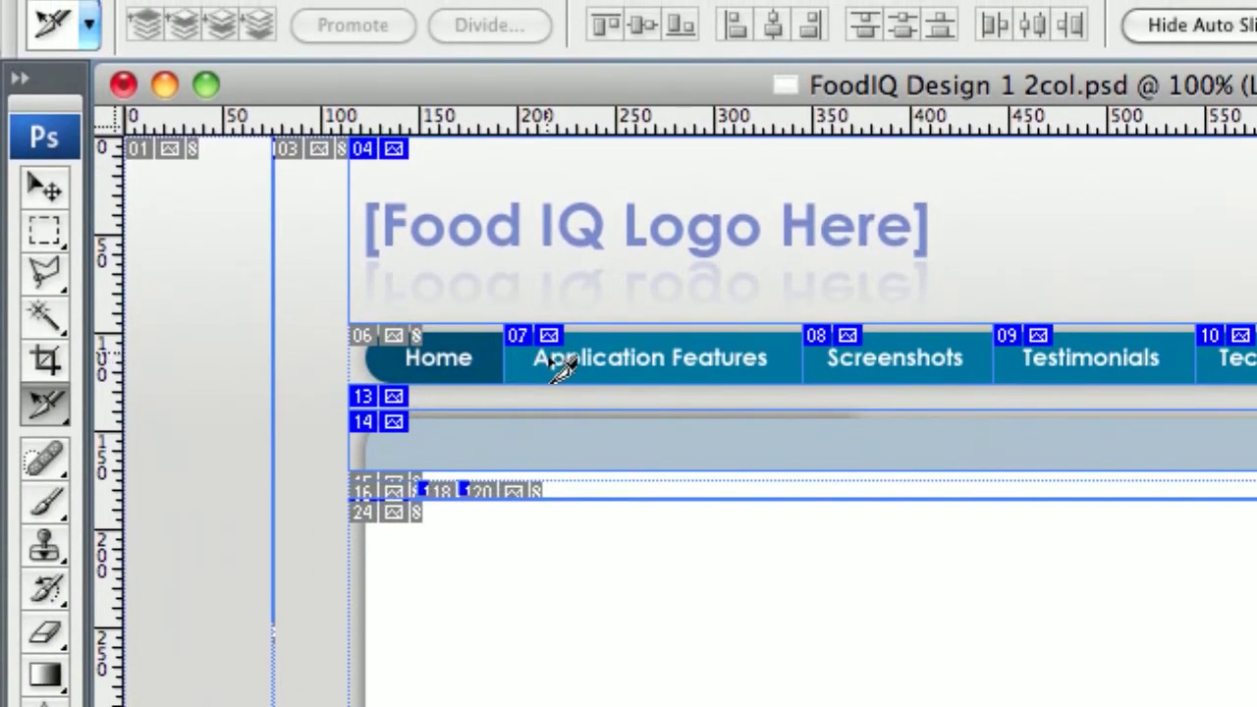
{"action": "left_click", "coordinate": [560, 367]}
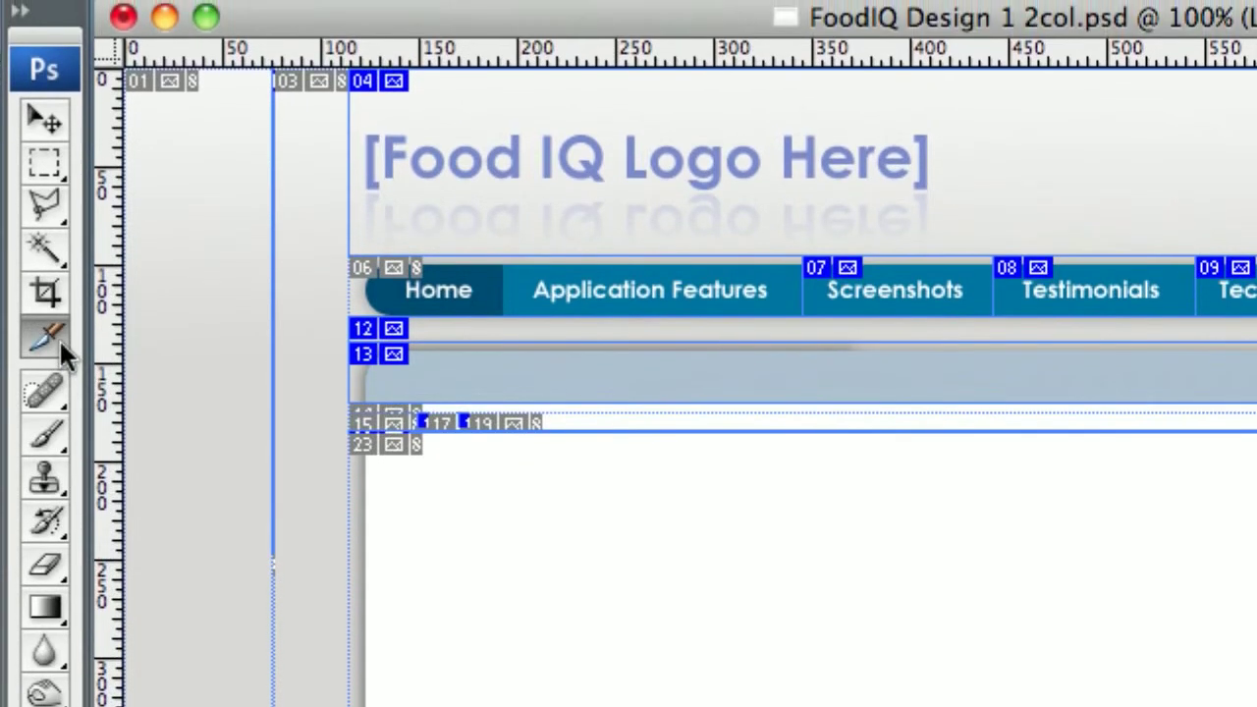
- Draw a new slice with the Slice Tool fitted exactly around the Application Features tab
{"action": "left_click_drag", "start_coordinate": [59, 348], "coordinate": [251, 378]}
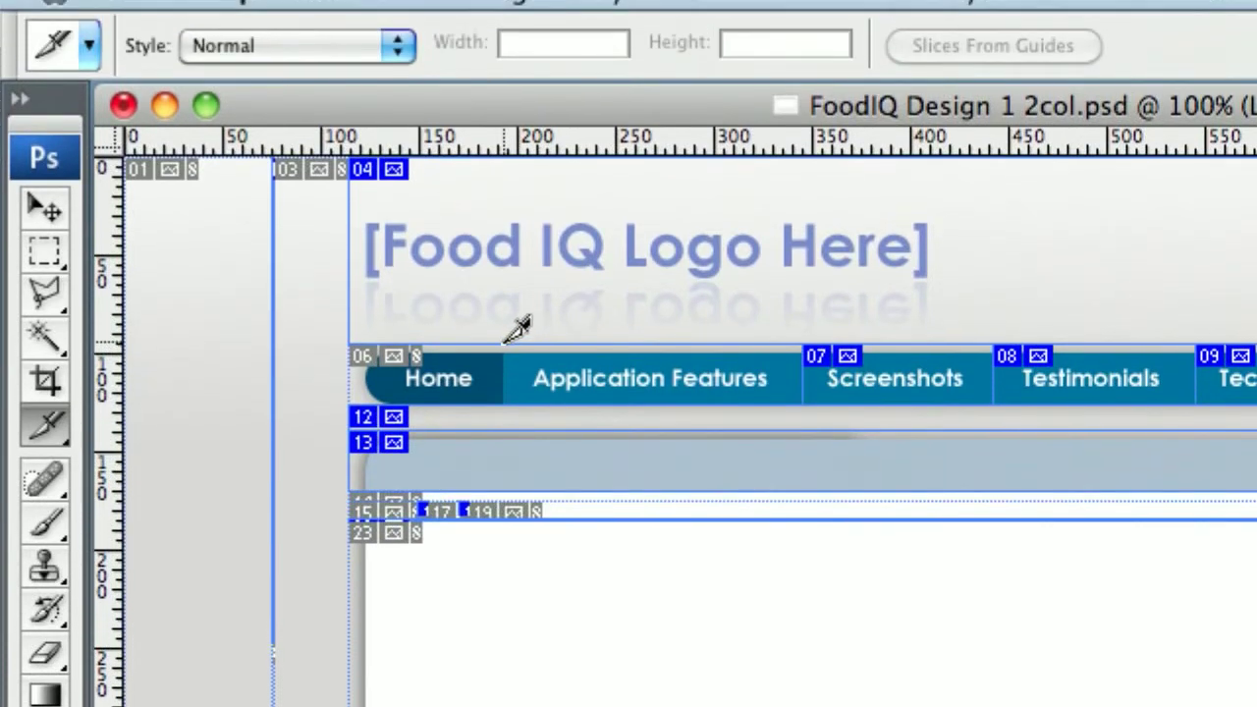
{"action": "left_click_drag", "start_coordinate": [504, 342], "coordinate": [801, 404]}
{"action": "mouse_move", "coordinate": [720, 337]}
{"action": "left_mouse_down"}
{"action": "mouse_move", "coordinate": [693, 328]}
{"action": "mouse_move", "coordinate": [712, 337]}
{"action": "mouse_move", "coordinate": [686, 334]}
{"action": "mouse_move", "coordinate": [647, 355]}
{"action": "left_mouse_up"}
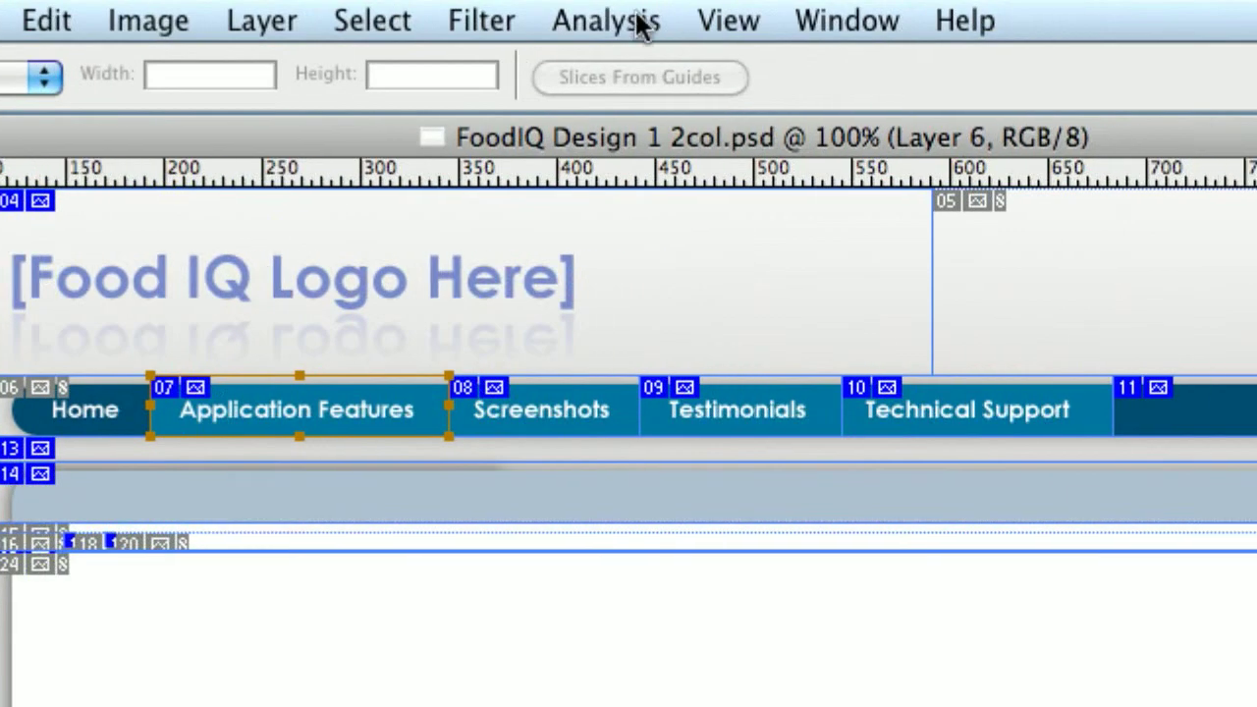
{"action": "left_click", "coordinate": [626, 21]}
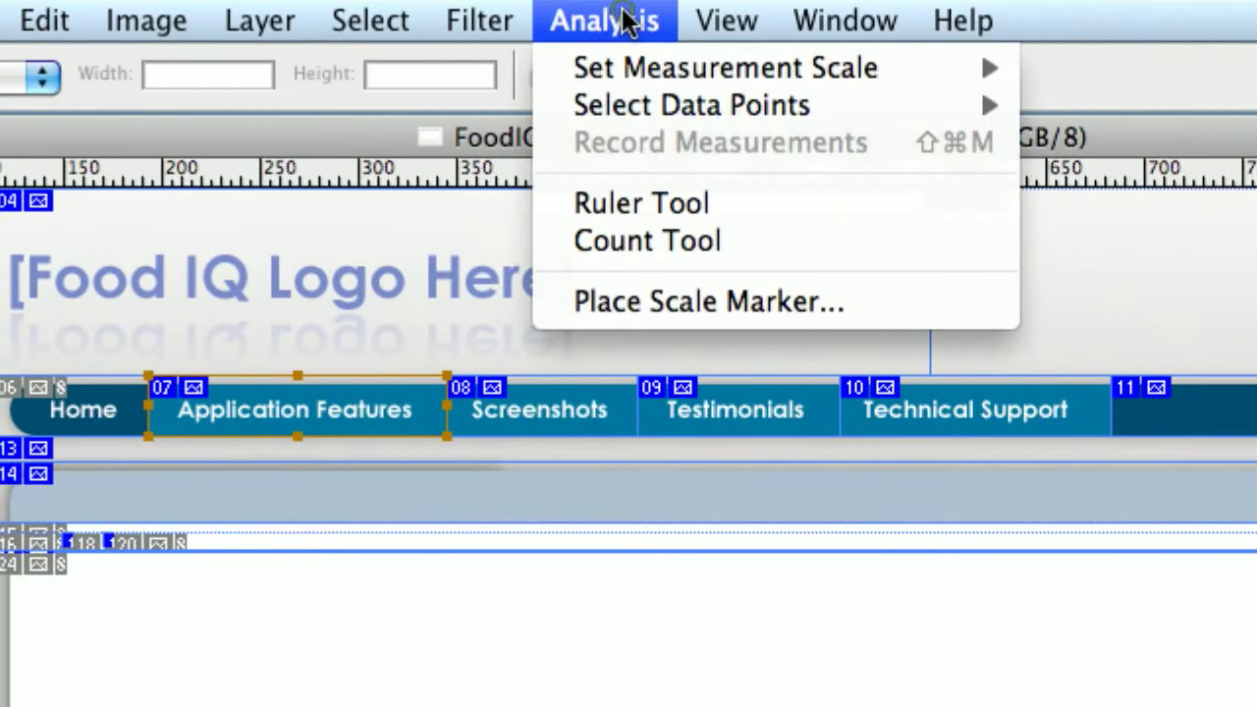
{"action": "mouse_move", "coordinate": [727, 19]}
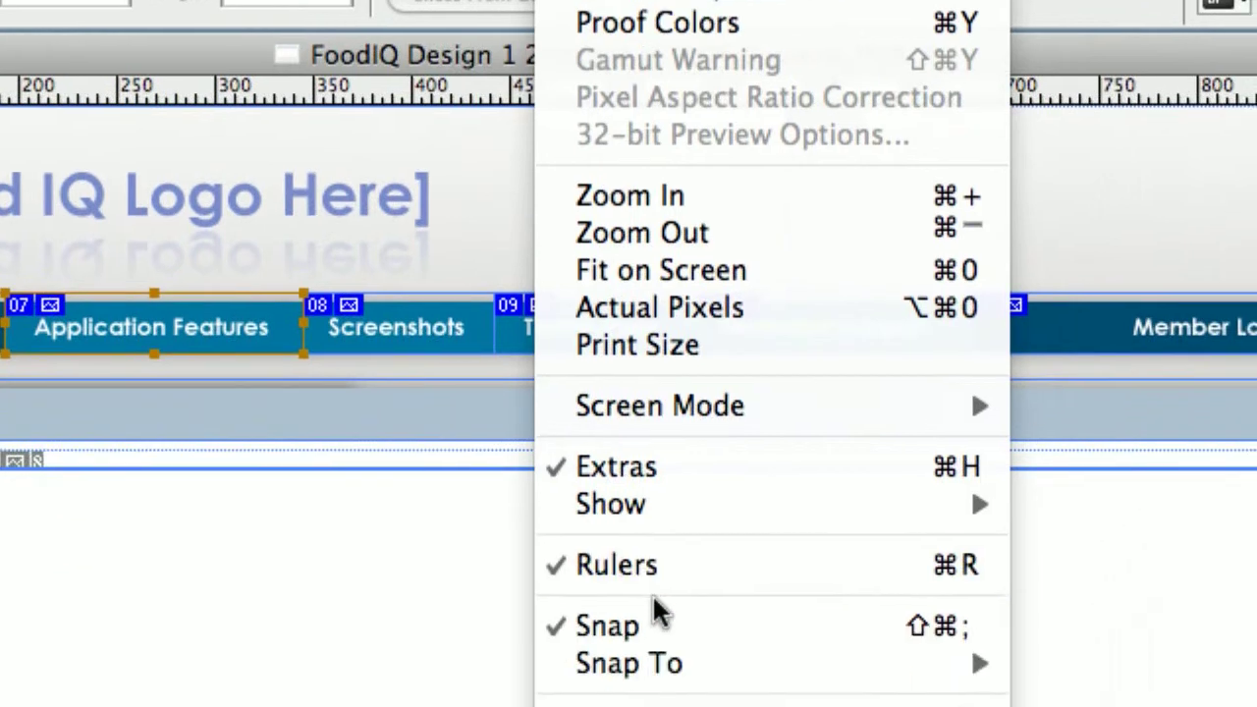
{"action": "mouse_move", "coordinate": [648, 666]}
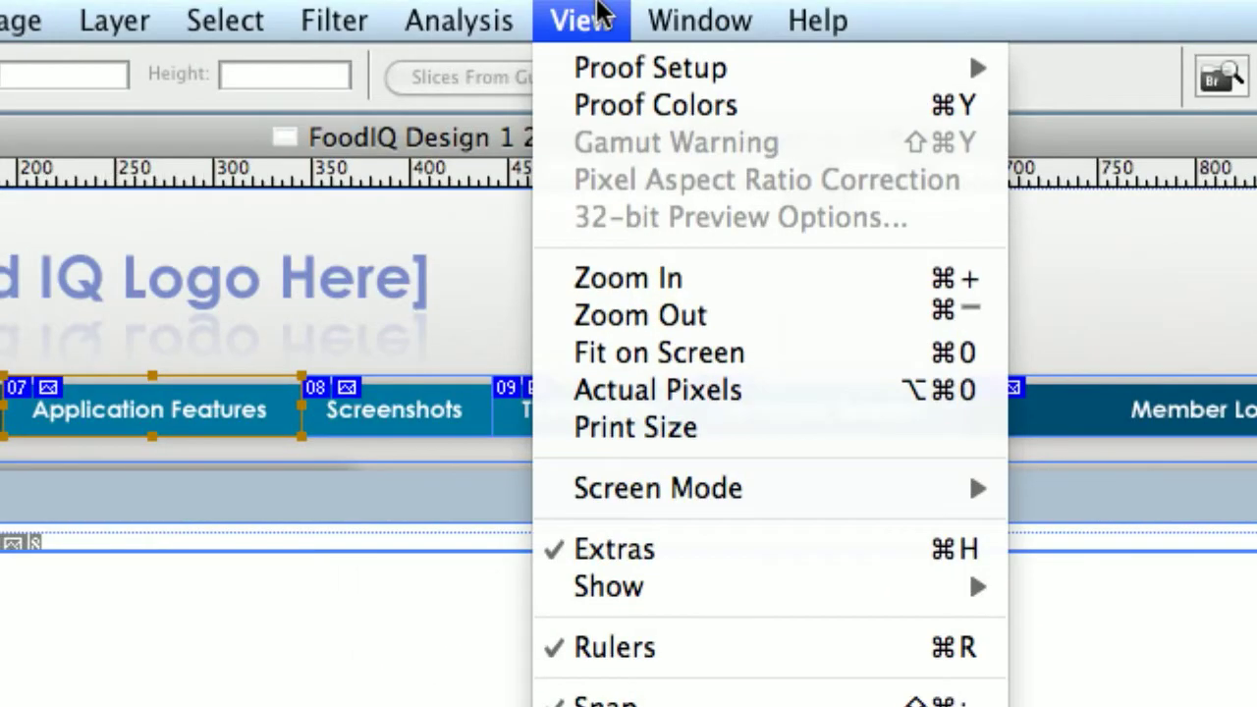
{"action": "left_click", "coordinate": [609, 14]}
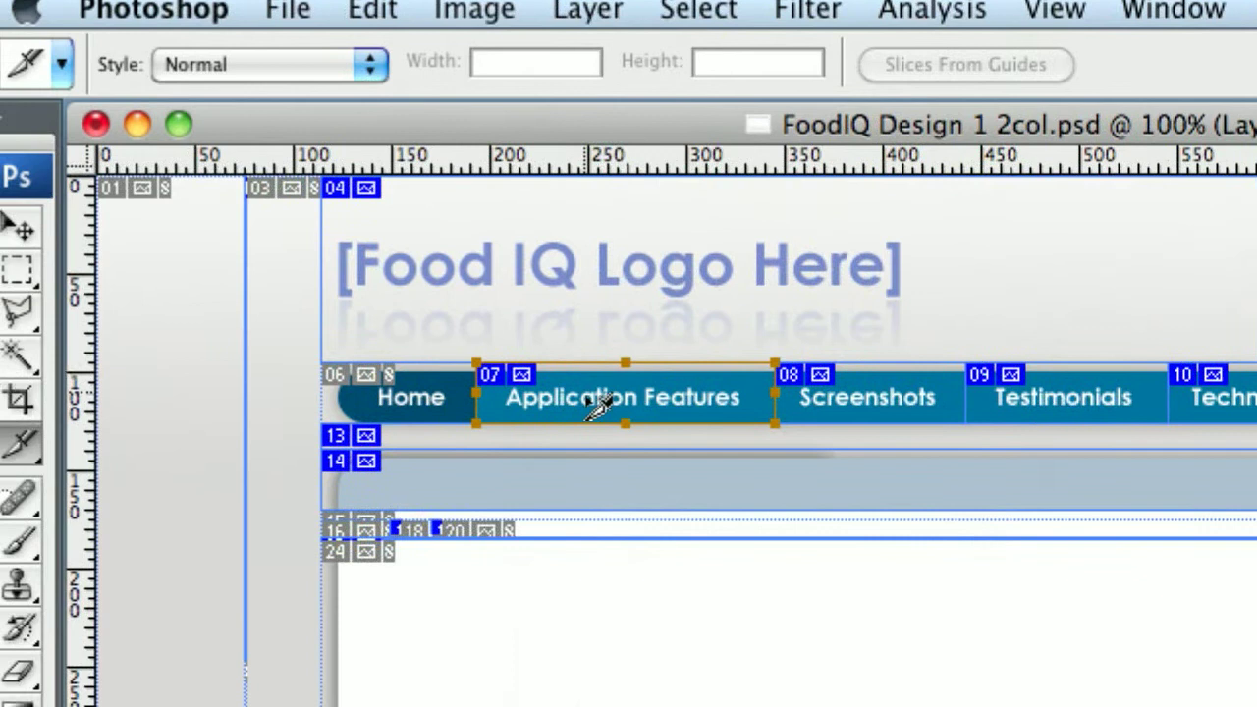
- Rename slice 07 from FoodIQ Design 1 2col_07 to 'app features' in Slice Options
{"action": "double_click", "coordinate": [587, 397]}
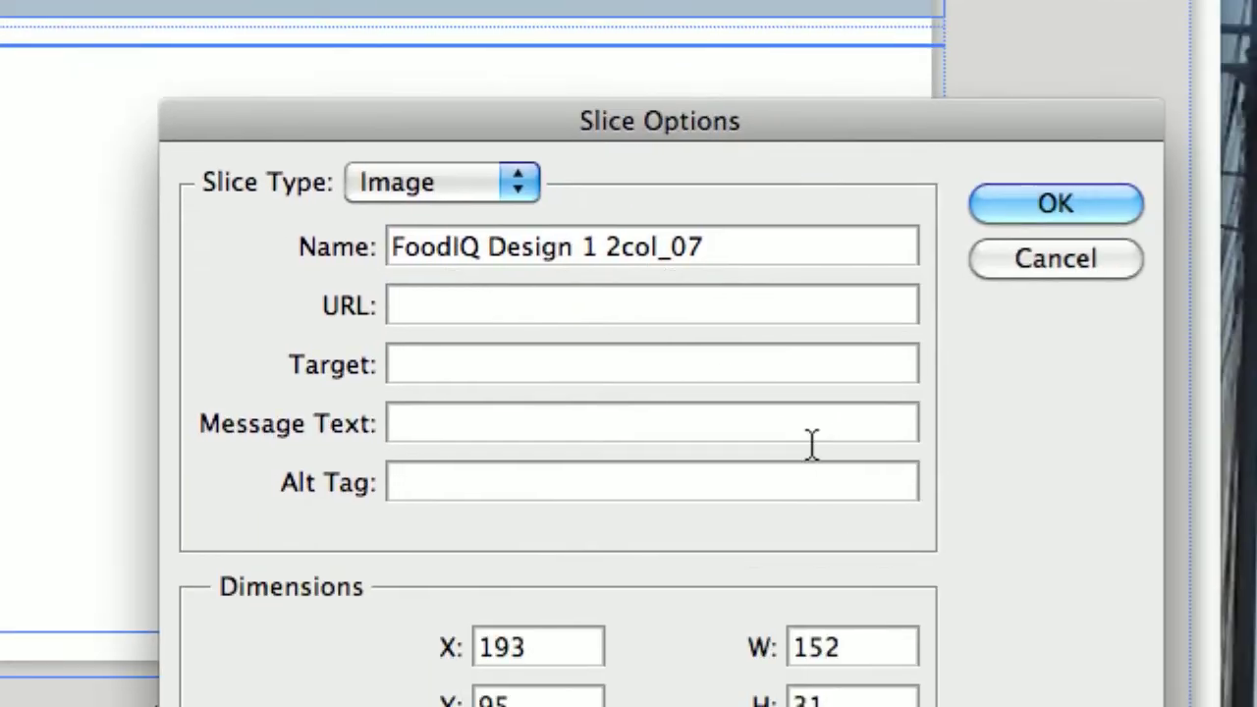
{"action": "left_click_drag", "start_coordinate": [738, 251], "coordinate": [482, 257]}
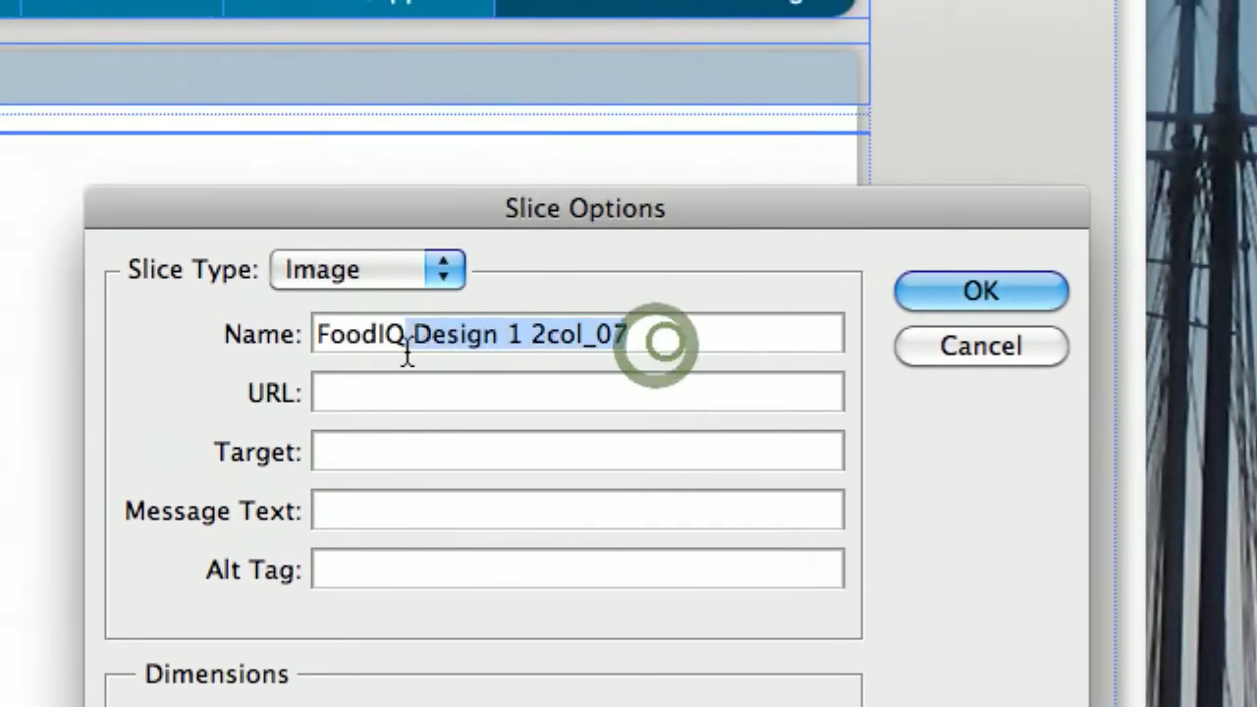
{"action": "left_click_drag", "start_coordinate": [408, 353], "coordinate": [318, 344]}
{"action": "key", "text": "BackSpace"}
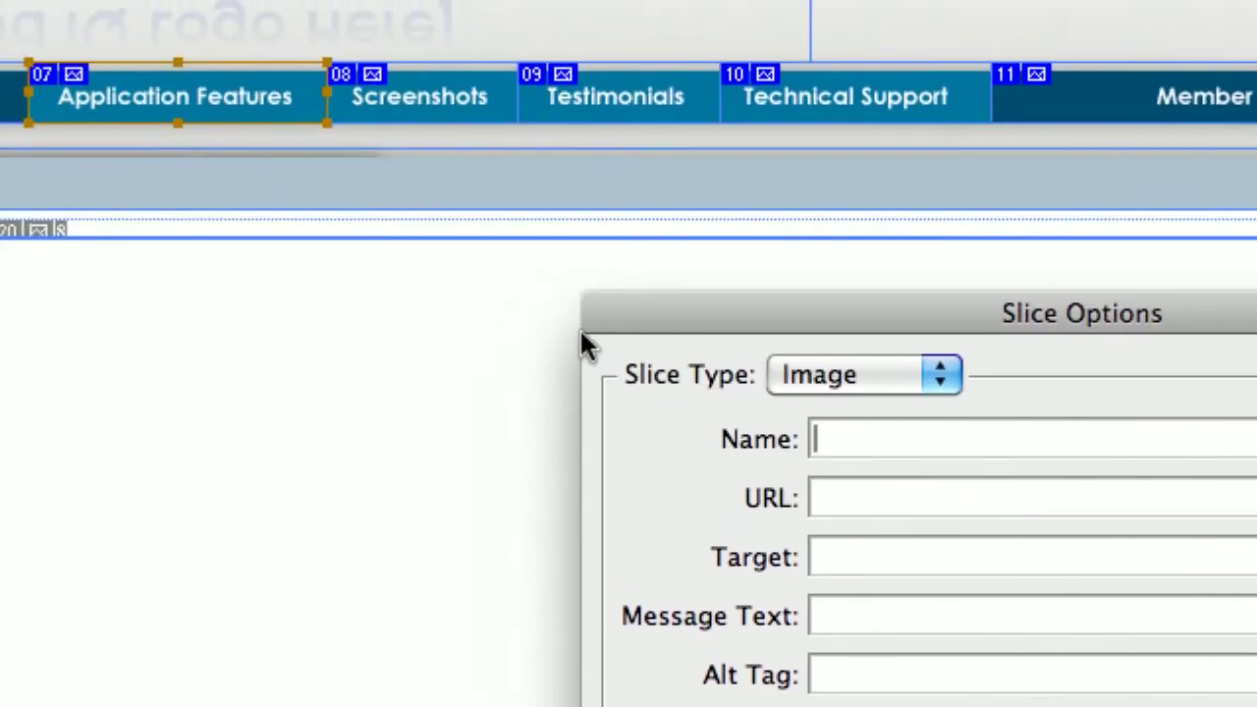
{"action": "type", "text": "a"}
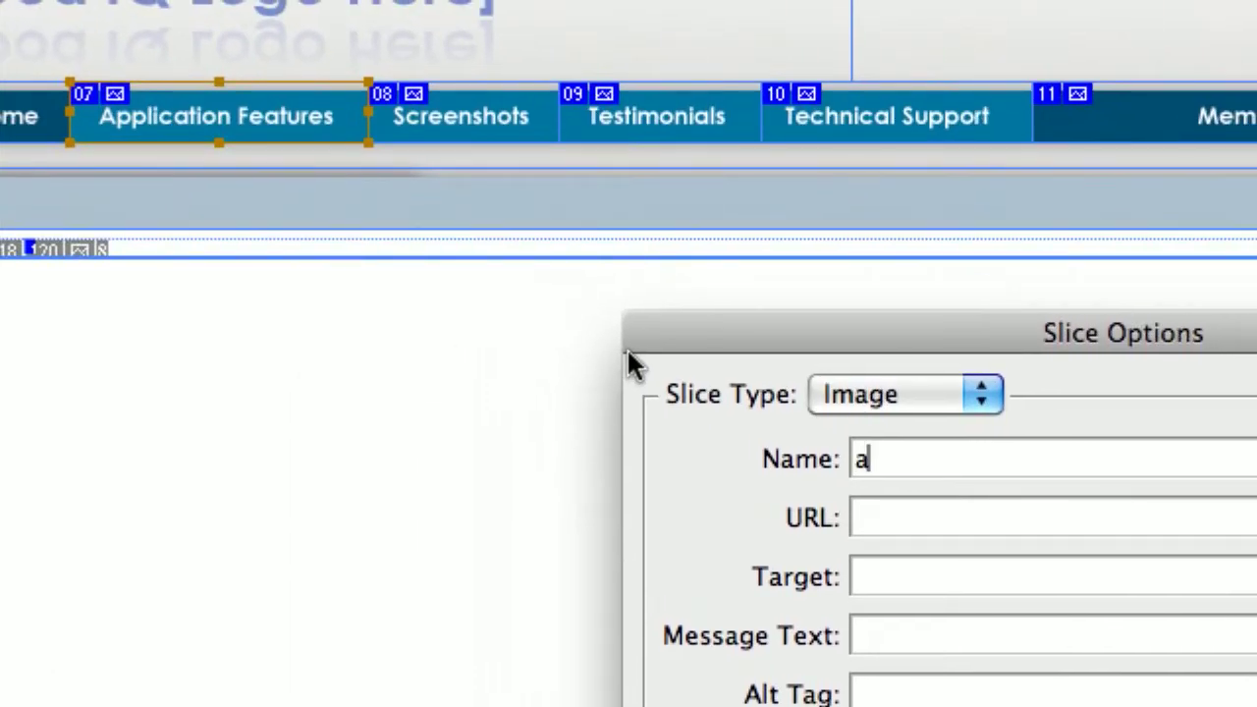
{"action": "type", "text": "ppl"}
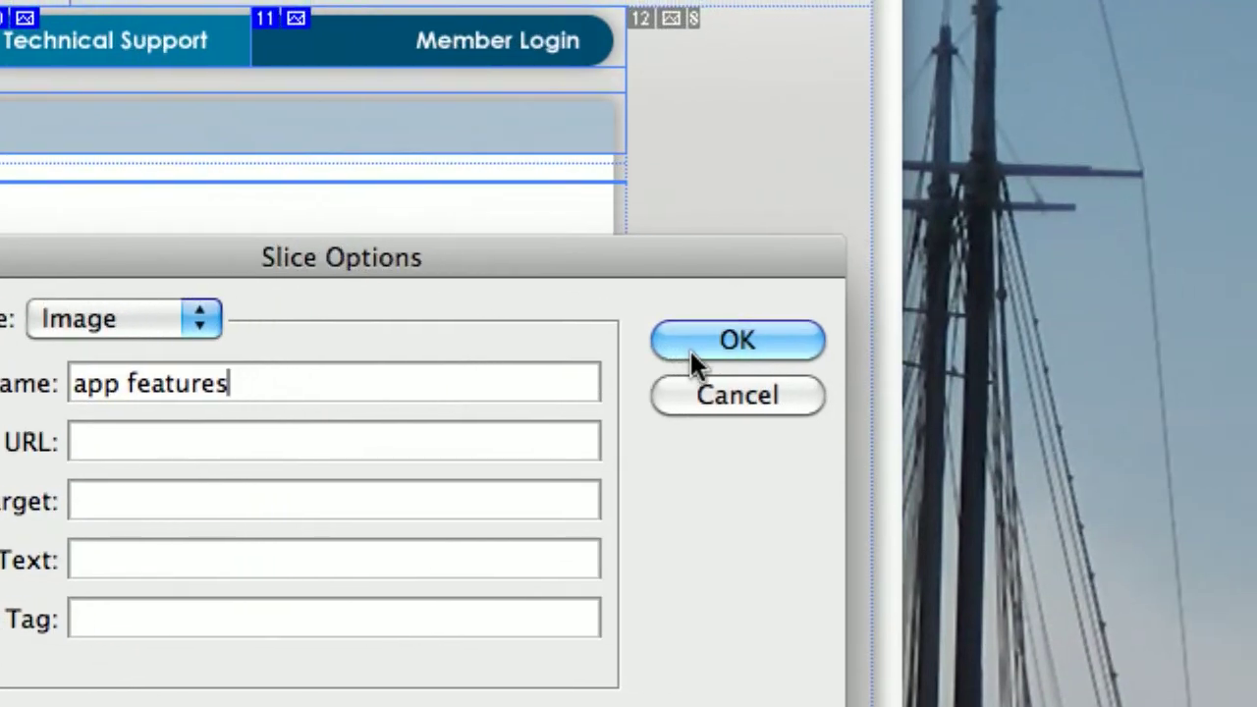
{"action": "left_click", "coordinate": [913, 329]}
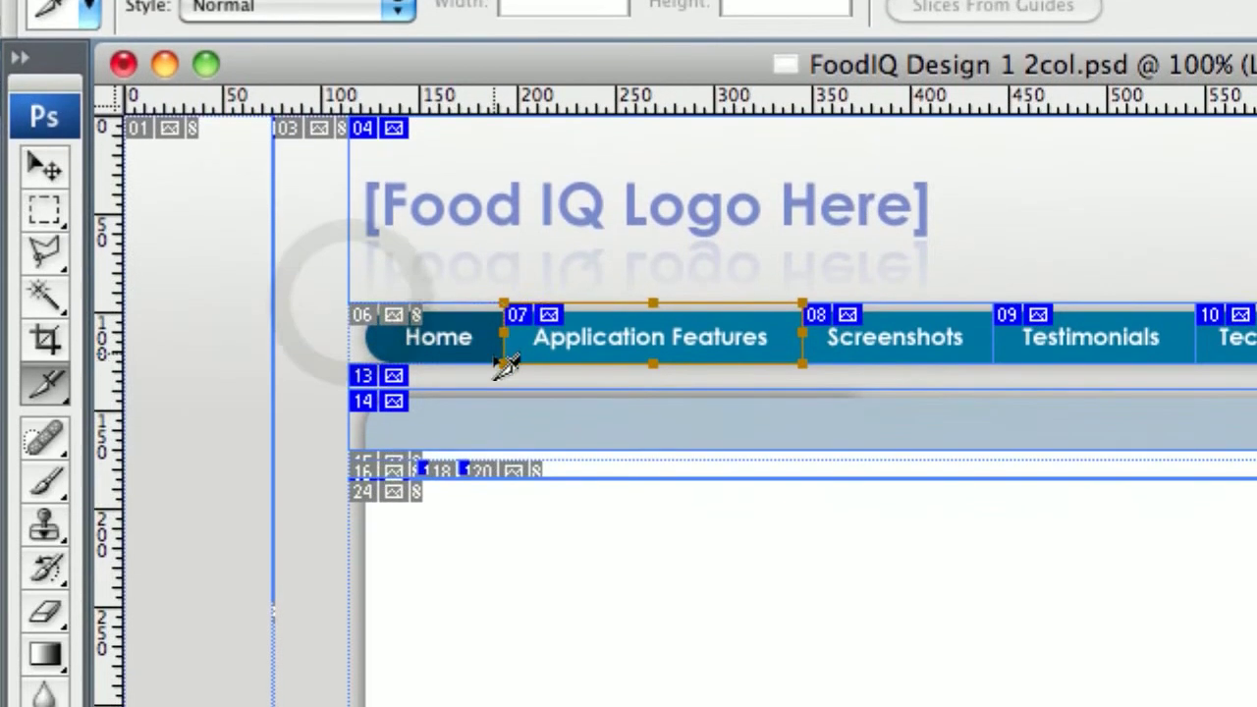
- Name the Home slice 06 'home' in Slice Options
{"action": "double_click", "coordinate": [479, 354]}
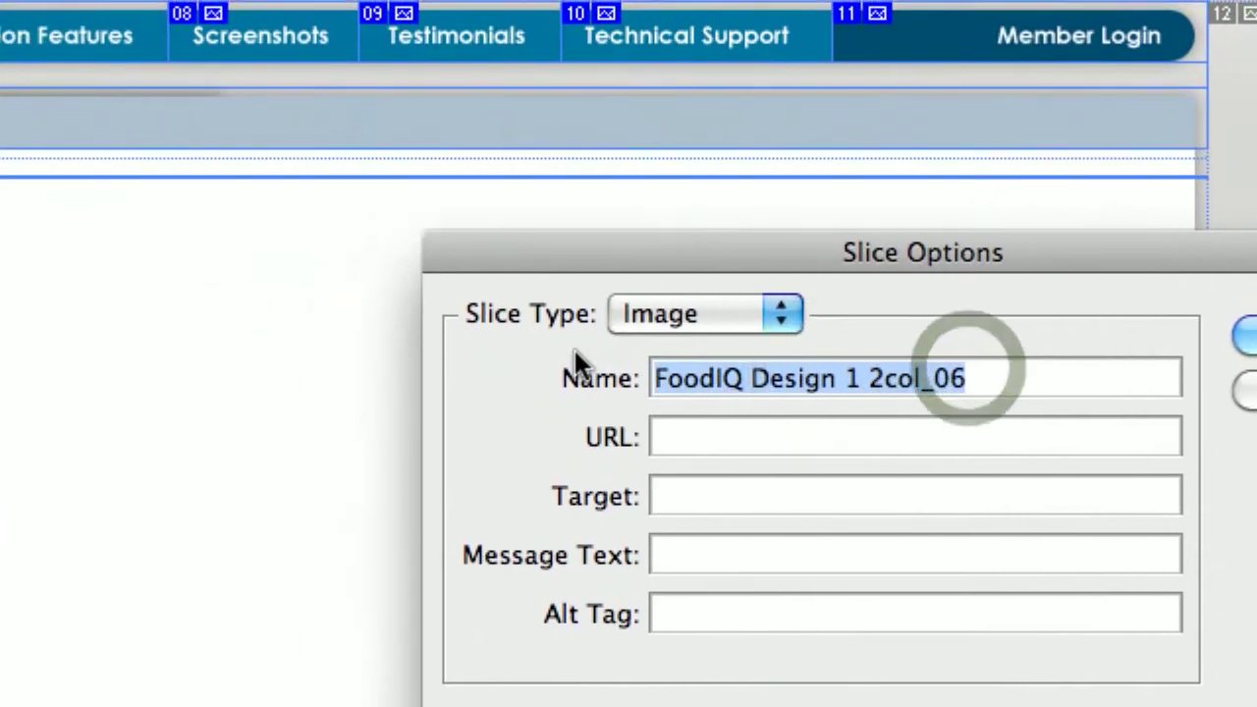
{"action": "type", "text": "home"}
{"action": "key", "text": "Return"}
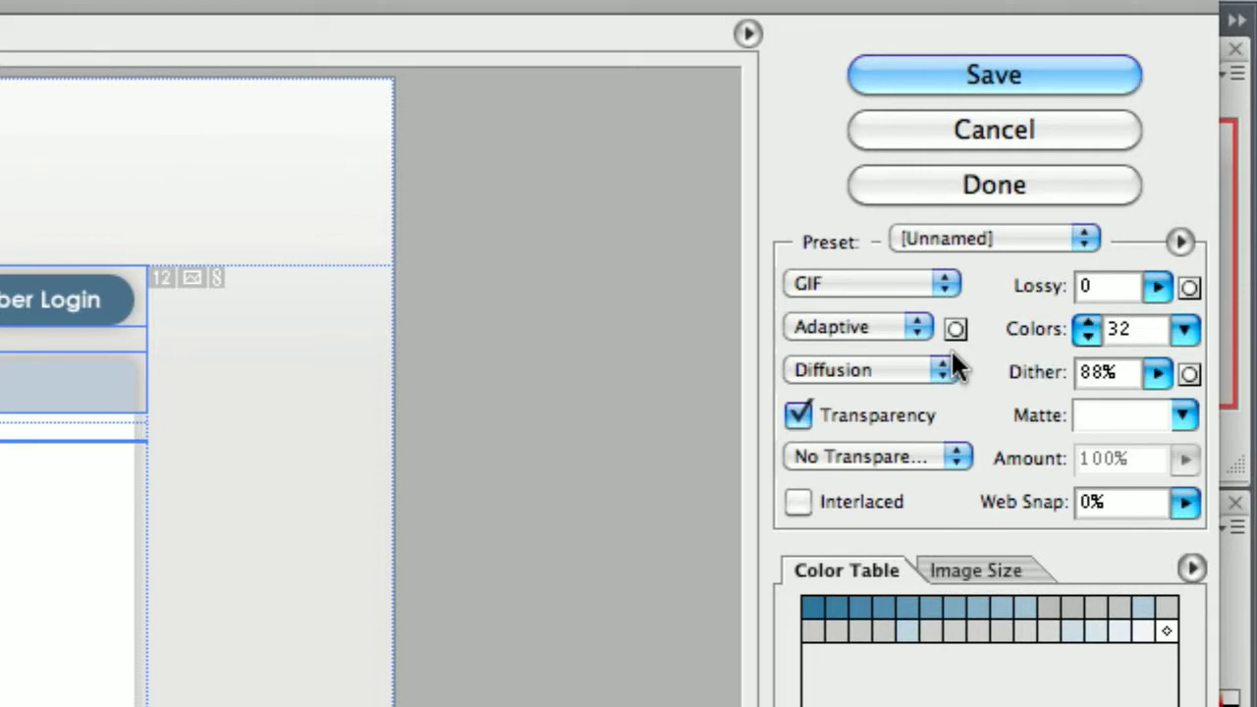
{"action": "left_click", "coordinate": [942, 285]}
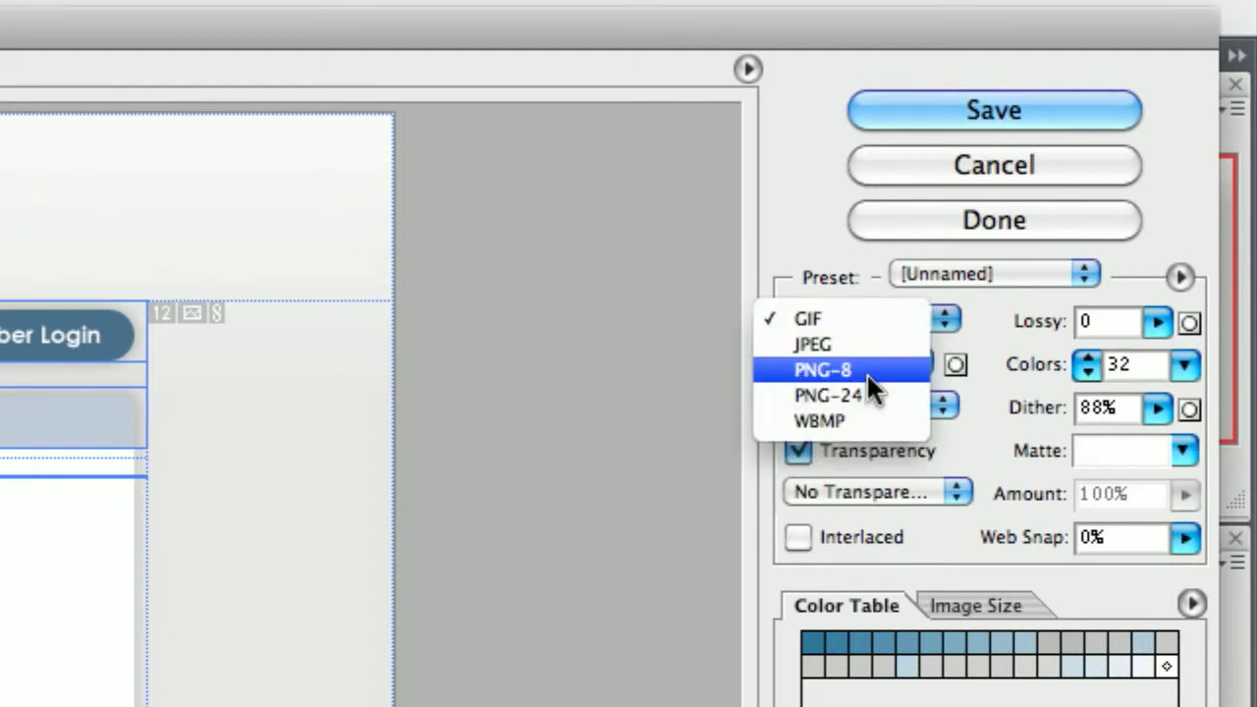
{"action": "left_click", "coordinate": [862, 392]}
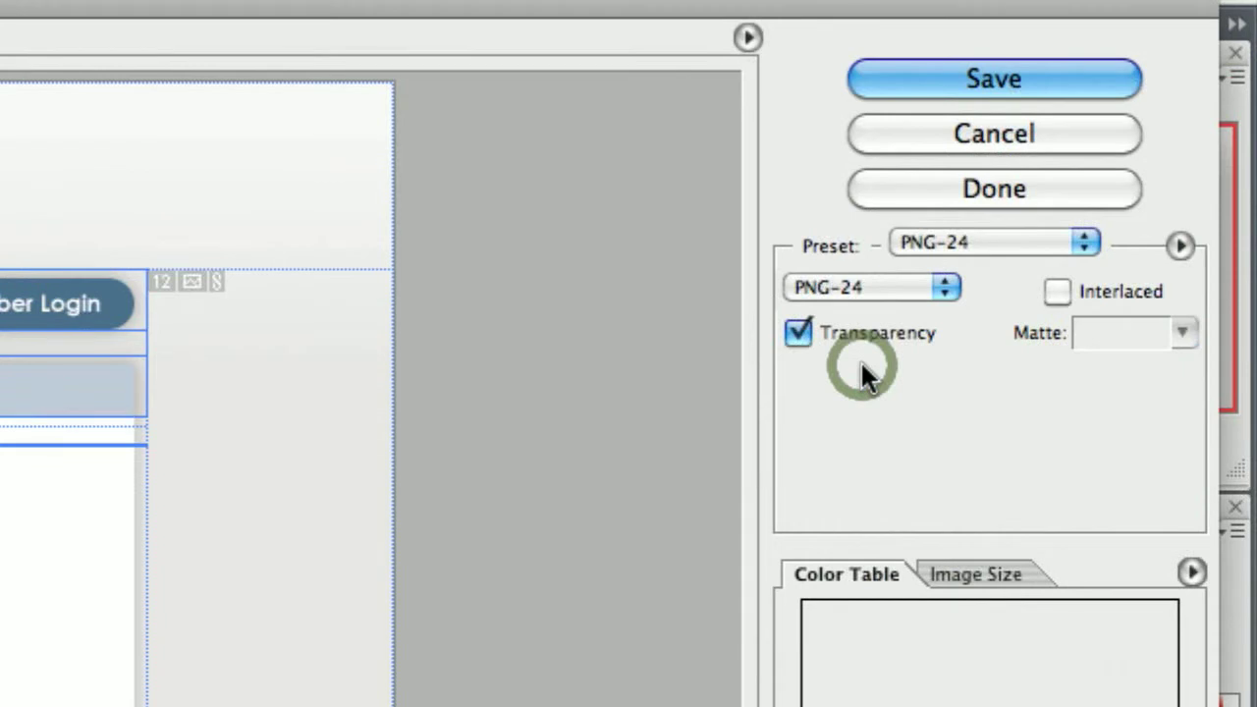
{"action": "left_click", "coordinate": [864, 287]}
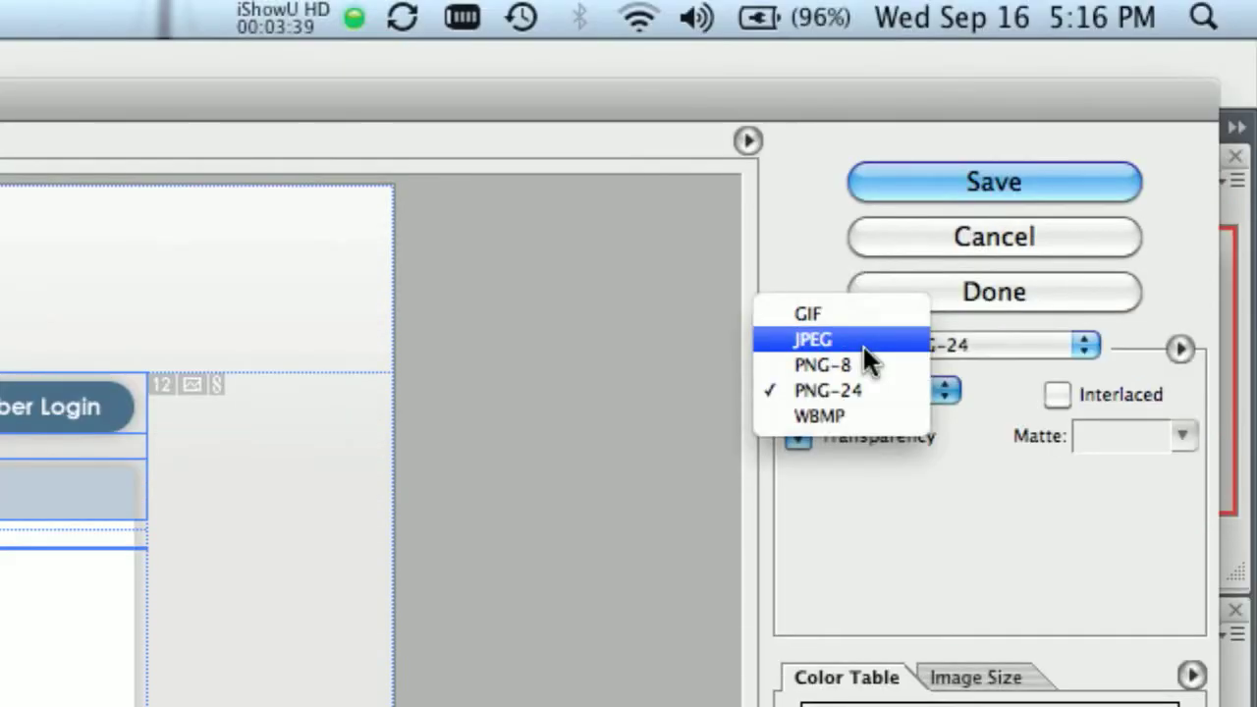
{"action": "left_click", "coordinate": [864, 271]}
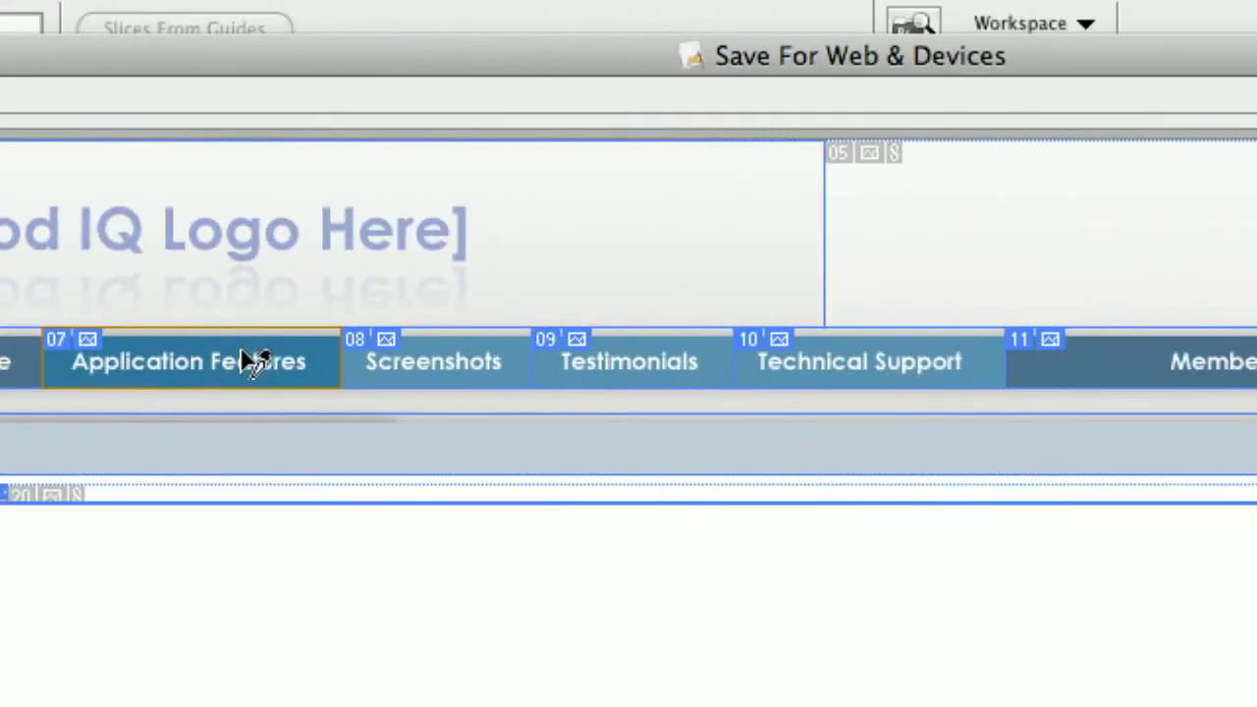
{"action": "left_click", "coordinate": [246, 355]}
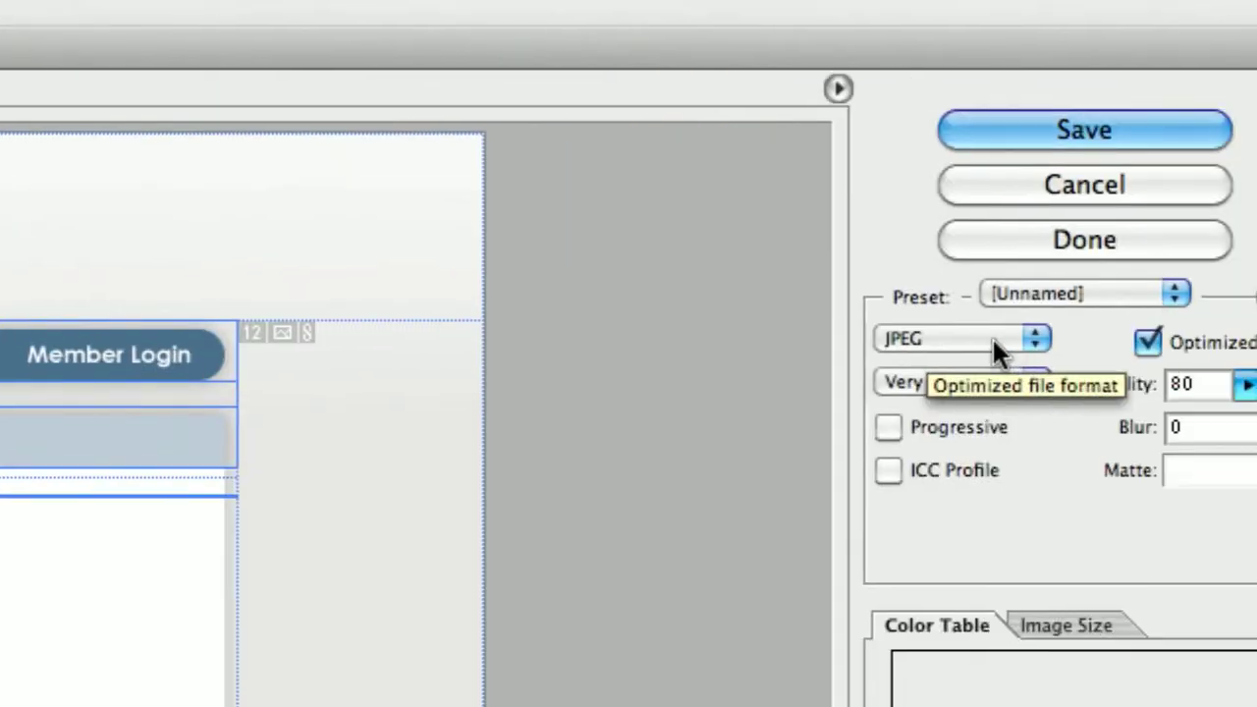
{"action": "left_click", "coordinate": [903, 348]}
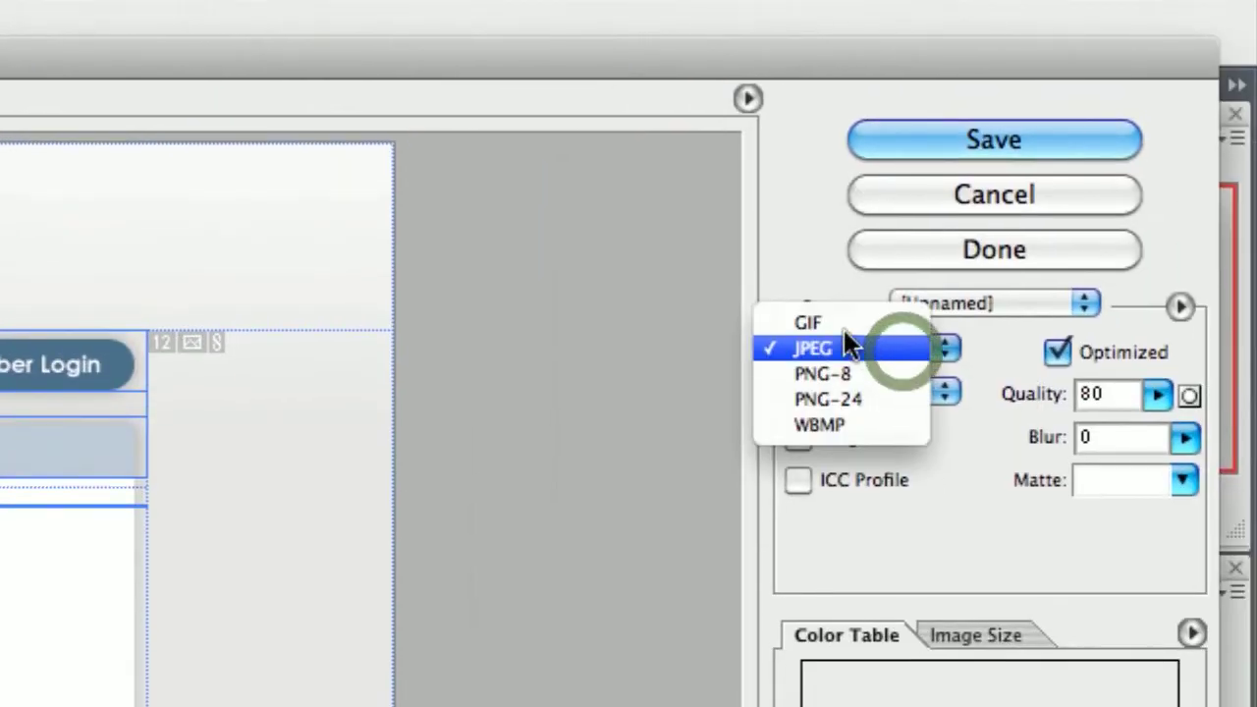
{"action": "left_click", "coordinate": [843, 320]}
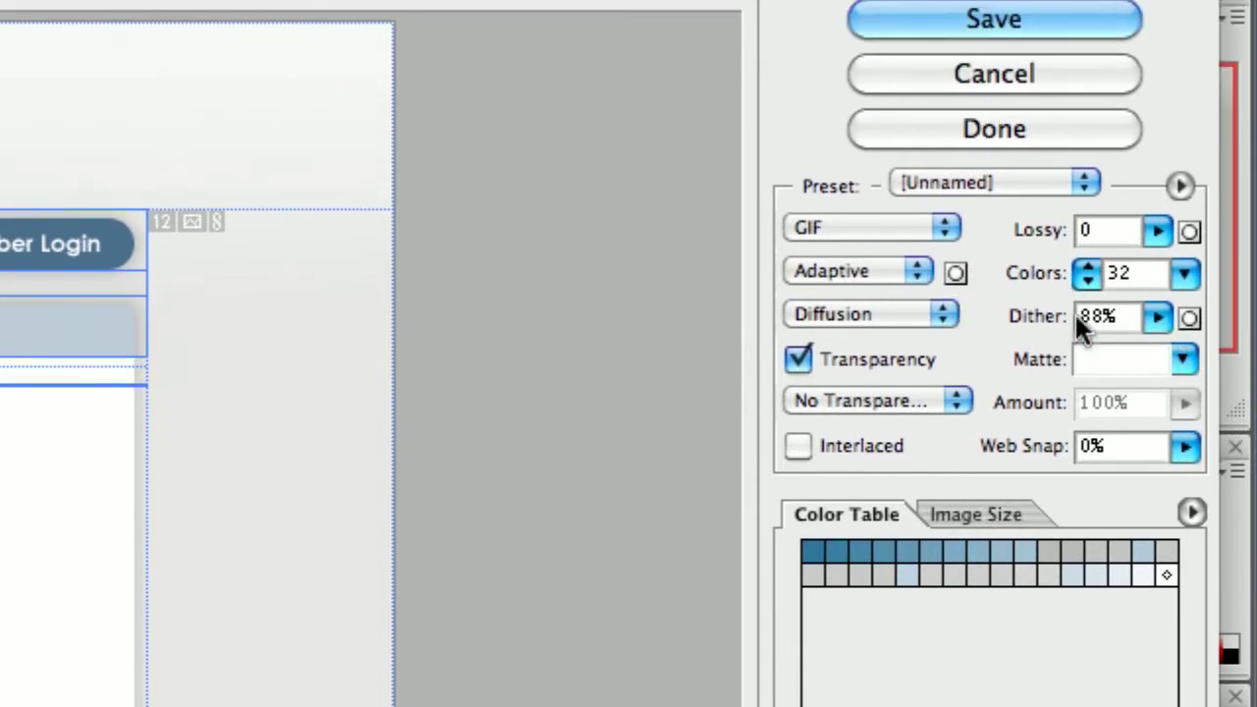
- Try 256, 4 and 2 colours, then set the Application Features slice's GIF palette to 16
{"action": "left_click", "coordinate": [1183, 197]}
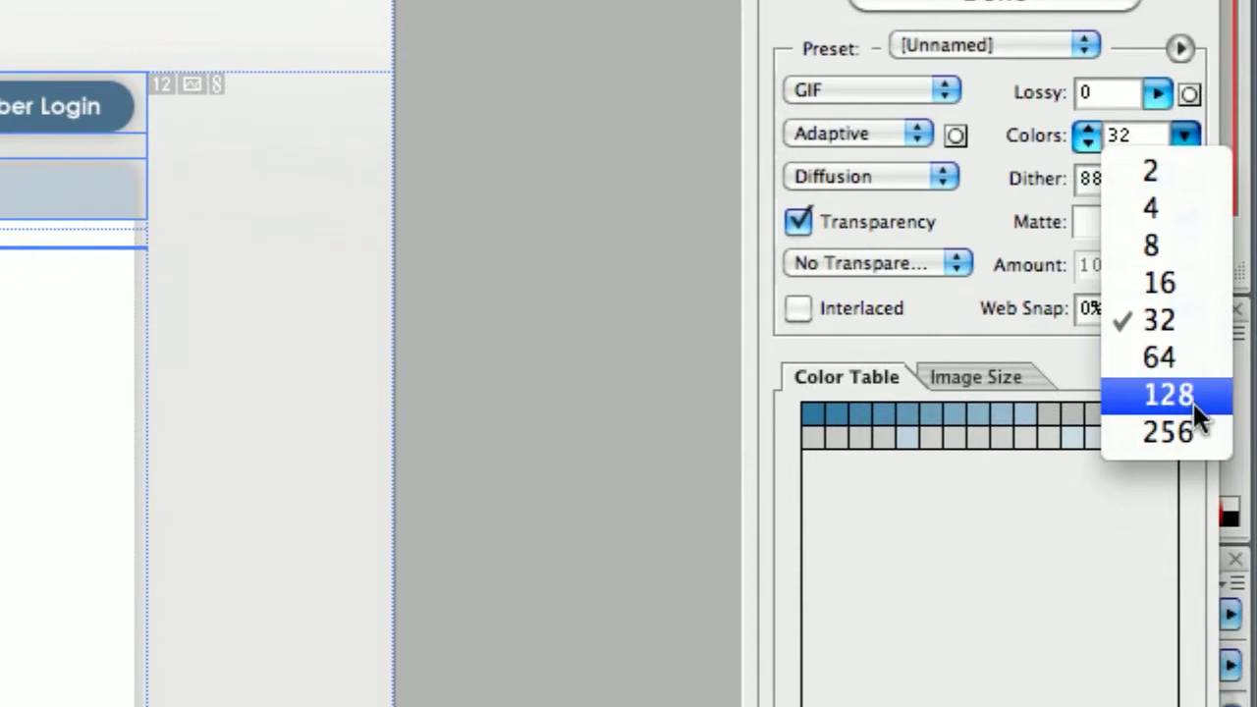
{"action": "left_click", "coordinate": [1190, 447]}
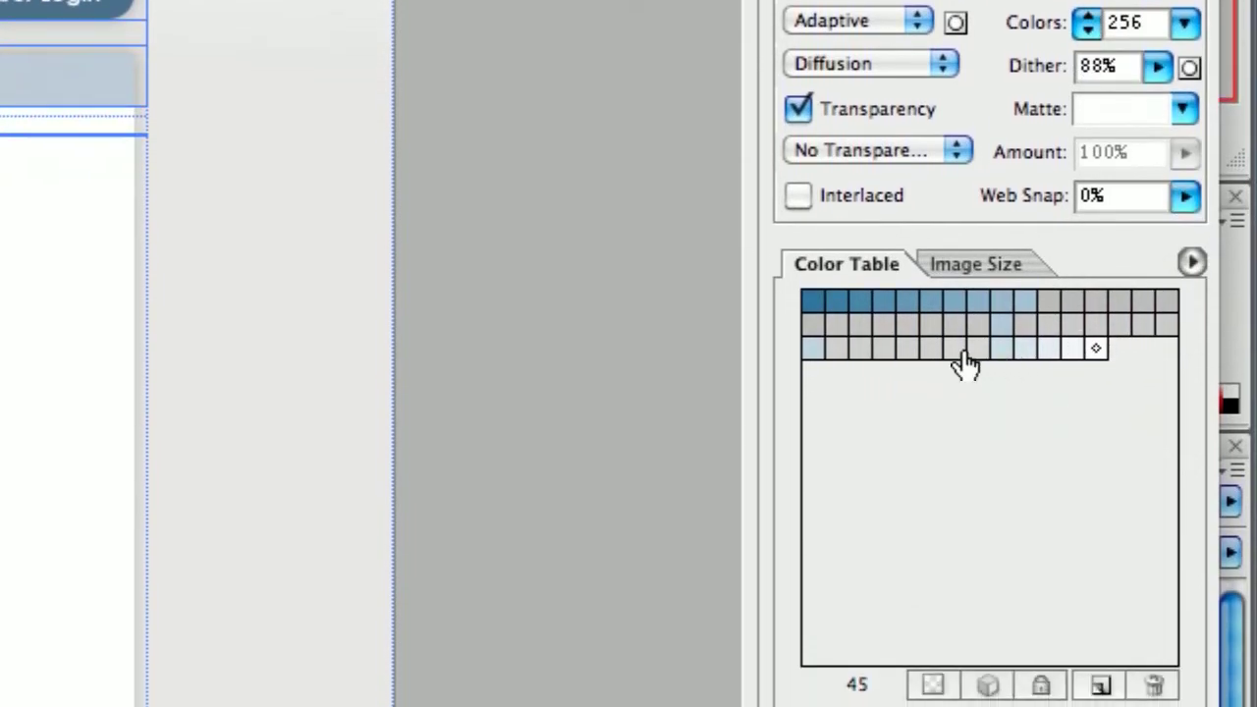
{"action": "left_click", "coordinate": [1184, 25]}
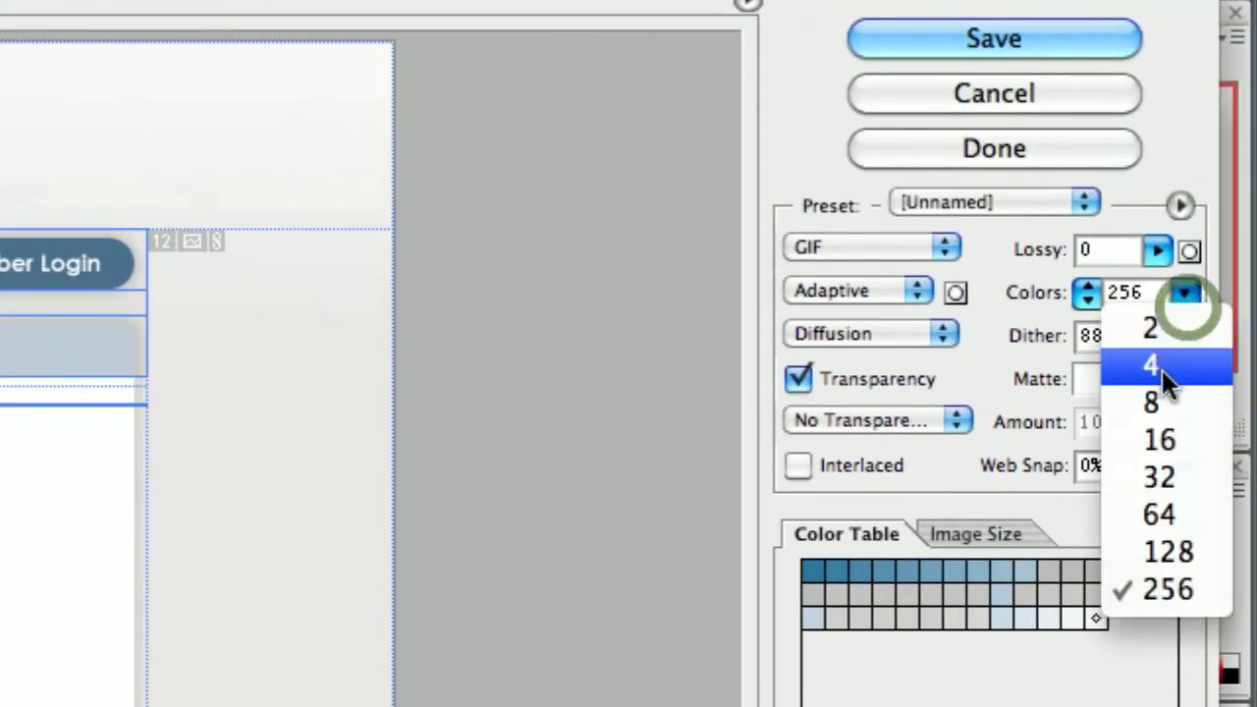
{"action": "left_click", "coordinate": [1165, 373]}
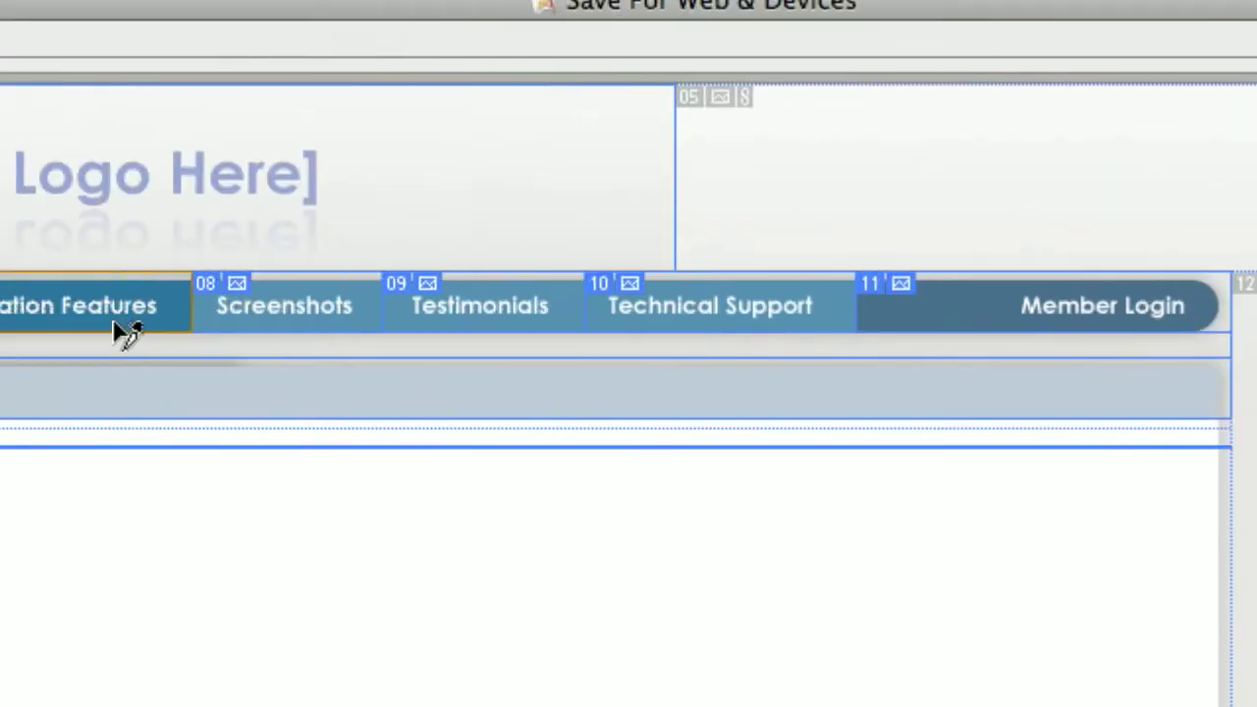
{"action": "left_click", "coordinate": [442, 353]}
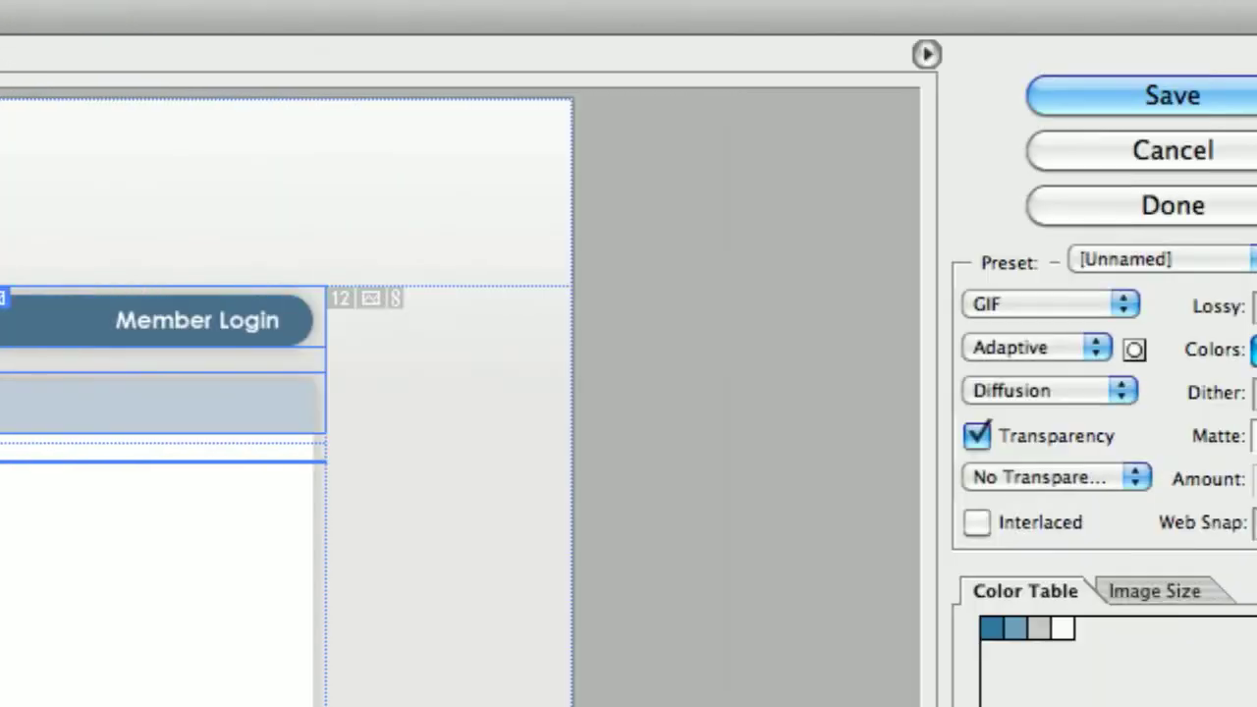
{"action": "left_click", "coordinate": [1226, 339]}
{"action": "left_click", "coordinate": [1150, 367]}
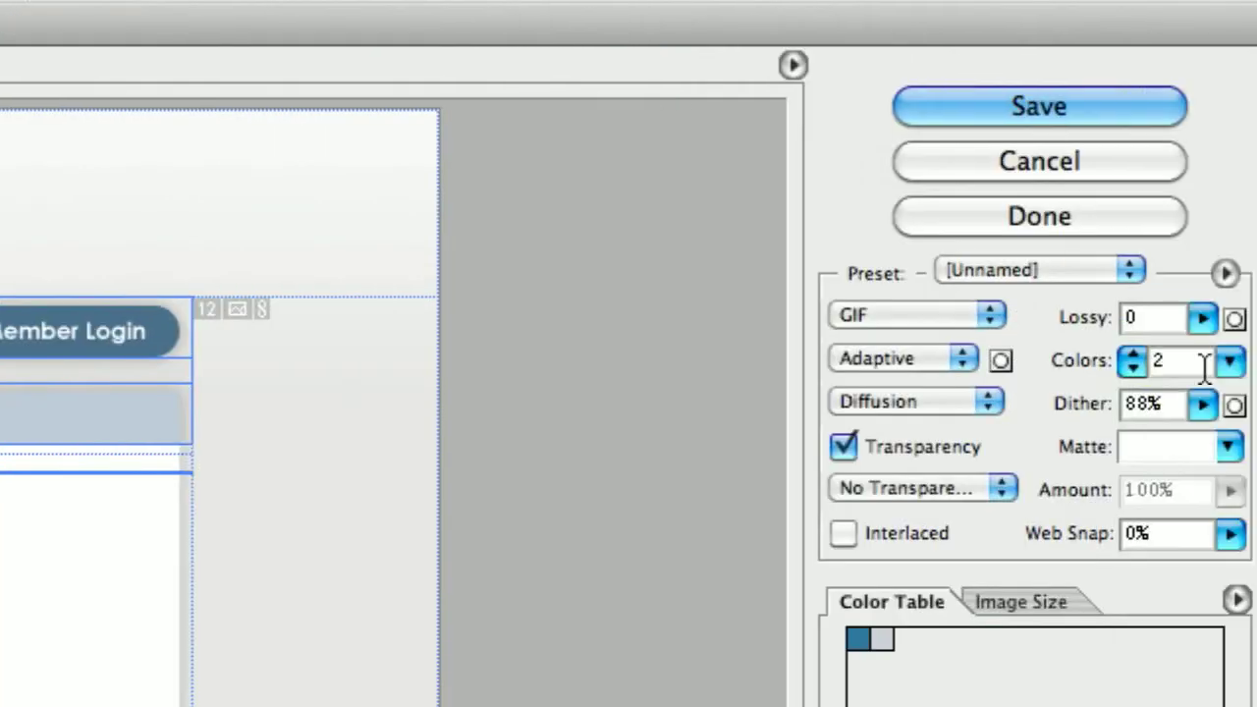
{"action": "left_click", "coordinate": [1230, 361]}
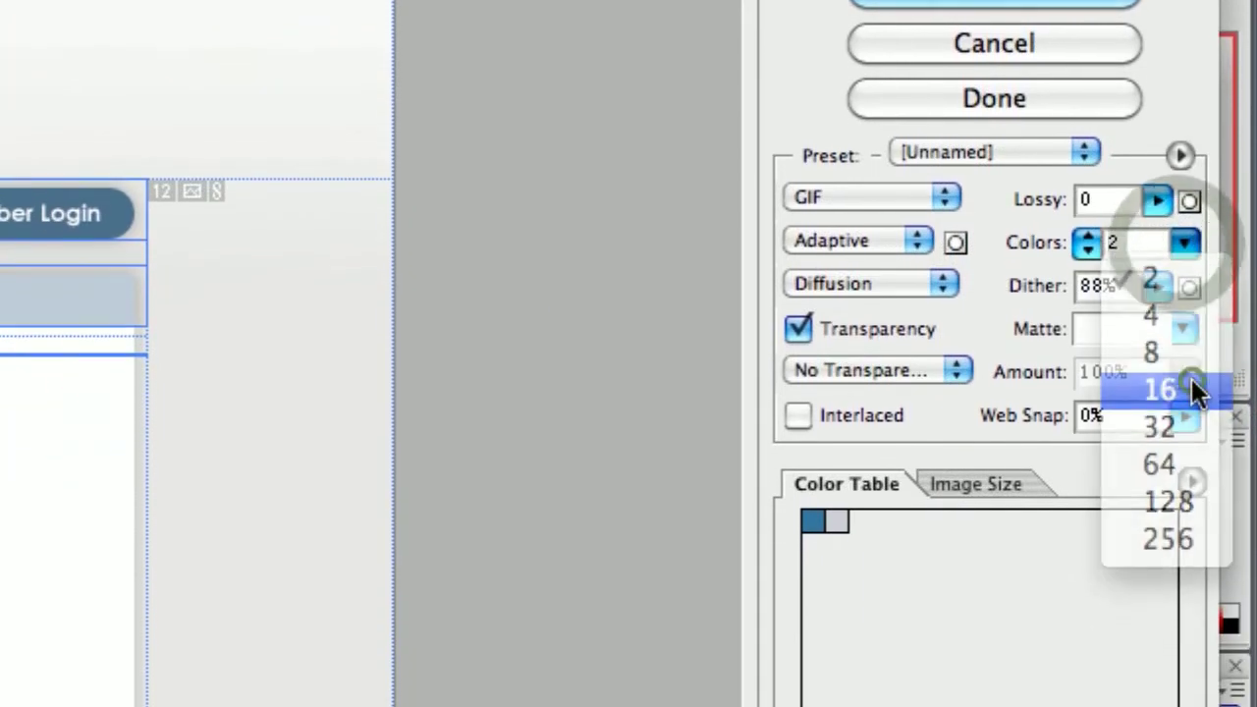
{"action": "left_click", "coordinate": [1196, 389]}
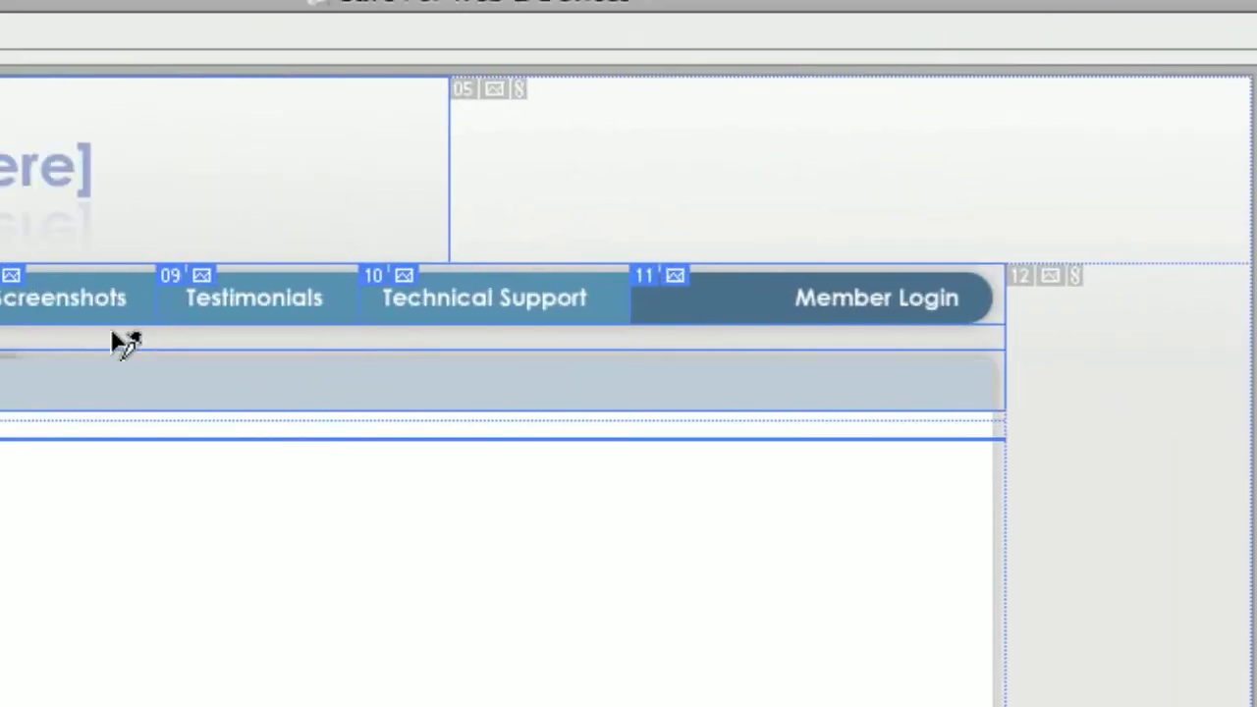
{"action": "left_click", "coordinate": [345, 334]}
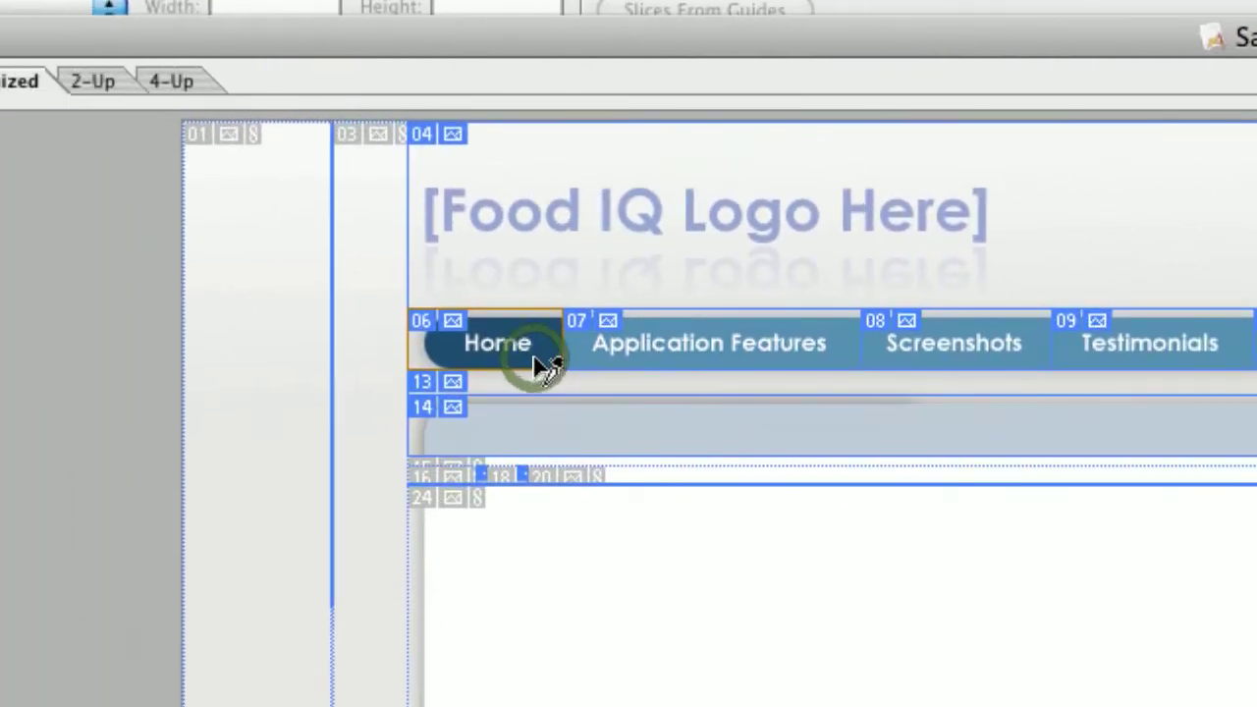
- Select the Home slice plus the Application Features, Screenshots and Testimonials slices in the preview
{"action": "left_click", "coordinate": [595, 362]}
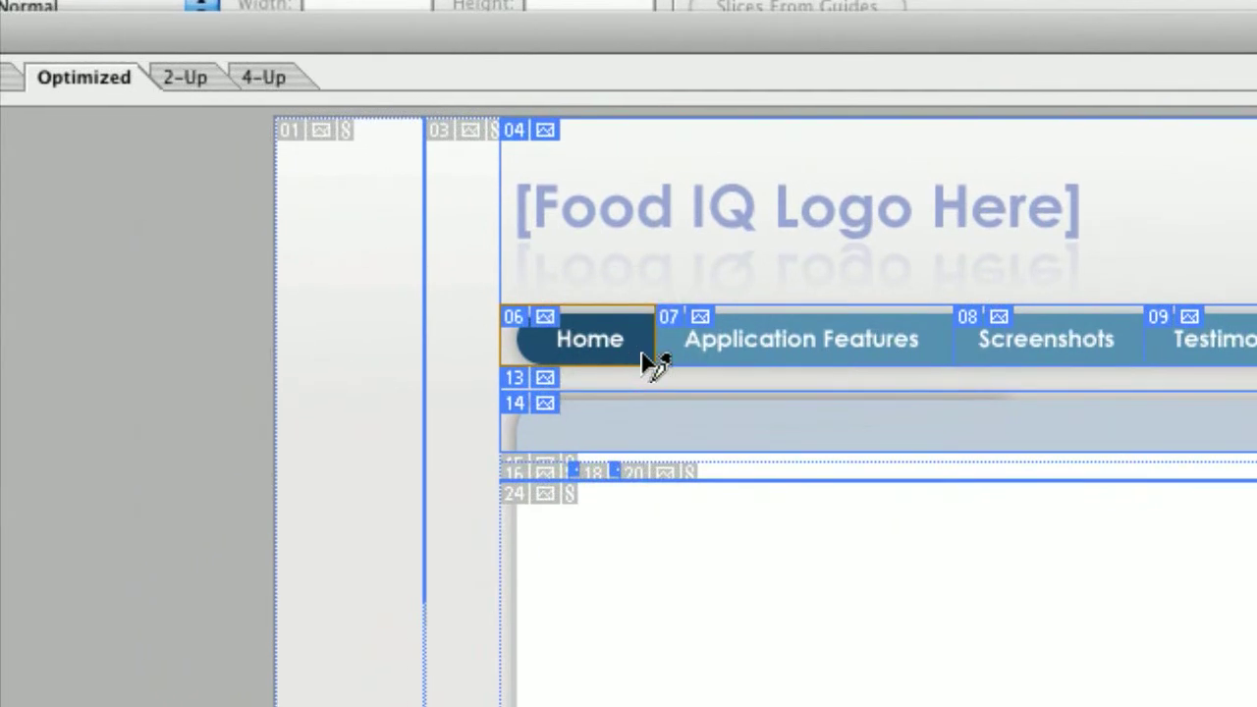
{"action": "left_click", "coordinate": [724, 350], "text": "shift"}
{"action": "left_click", "coordinate": [1202, 347], "text": "shift"}
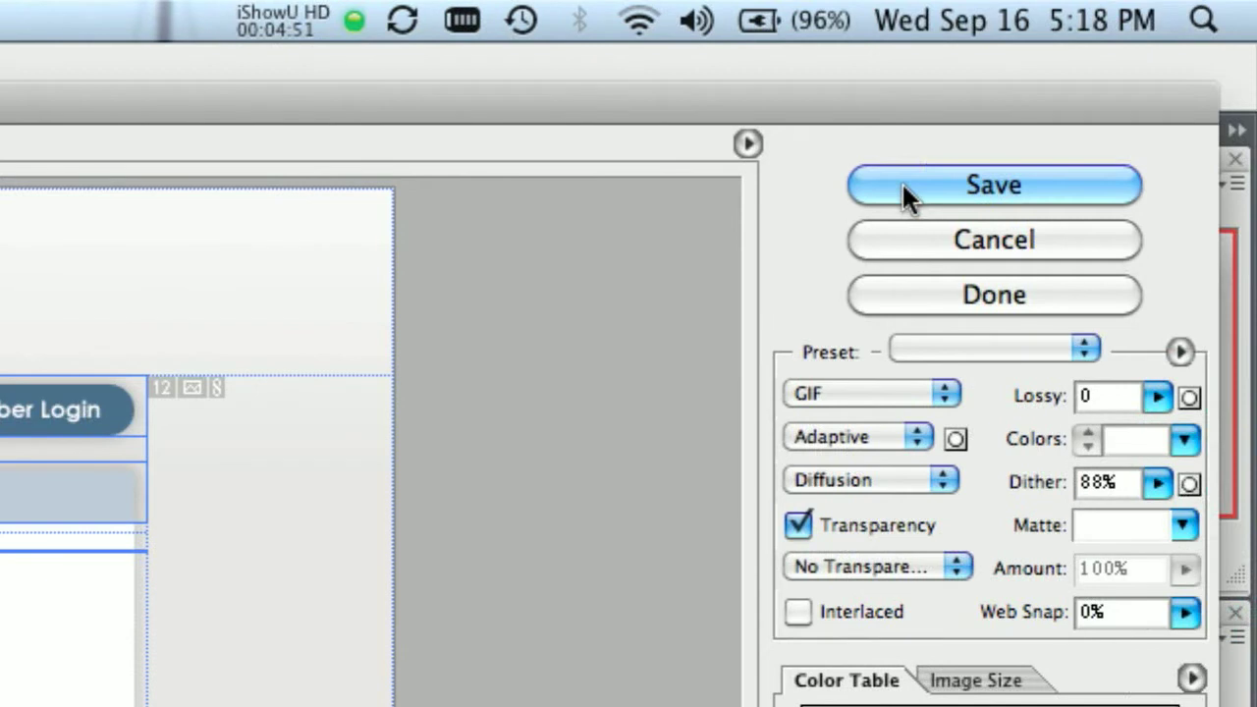
- Start saving the optimized GIF slice images from Save for Web & Devices
{"action": "left_click", "coordinate": [902, 182]}
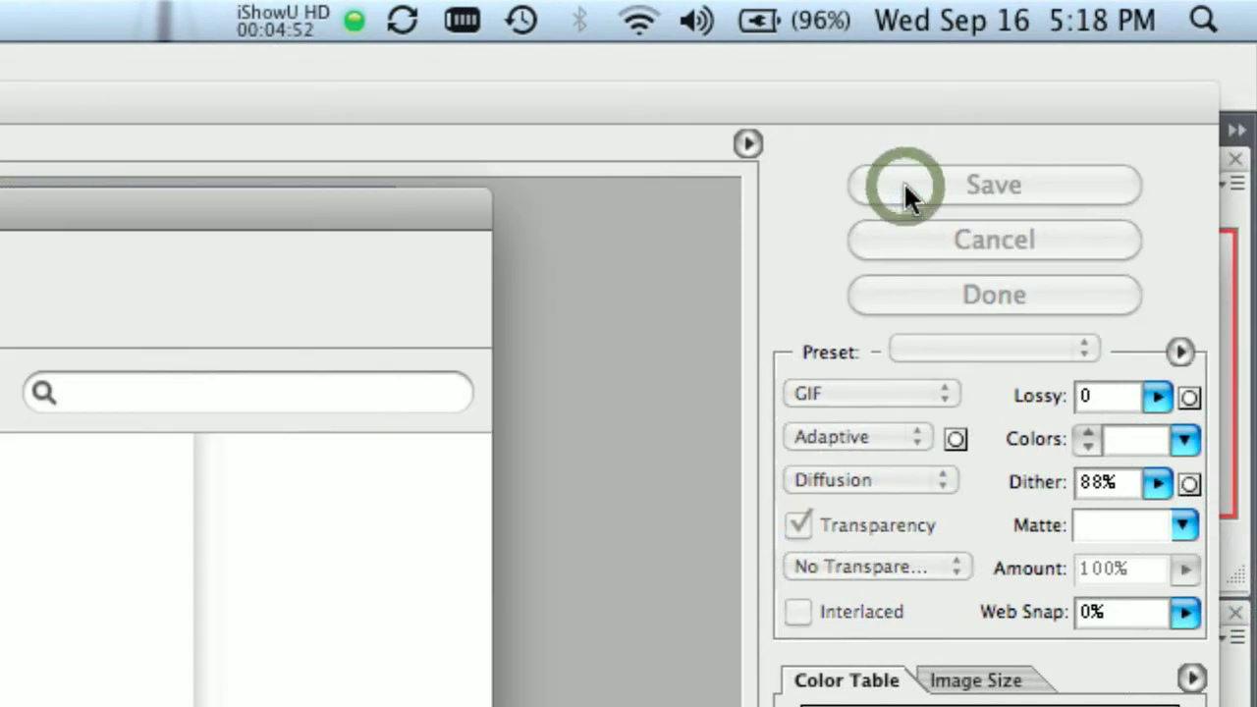